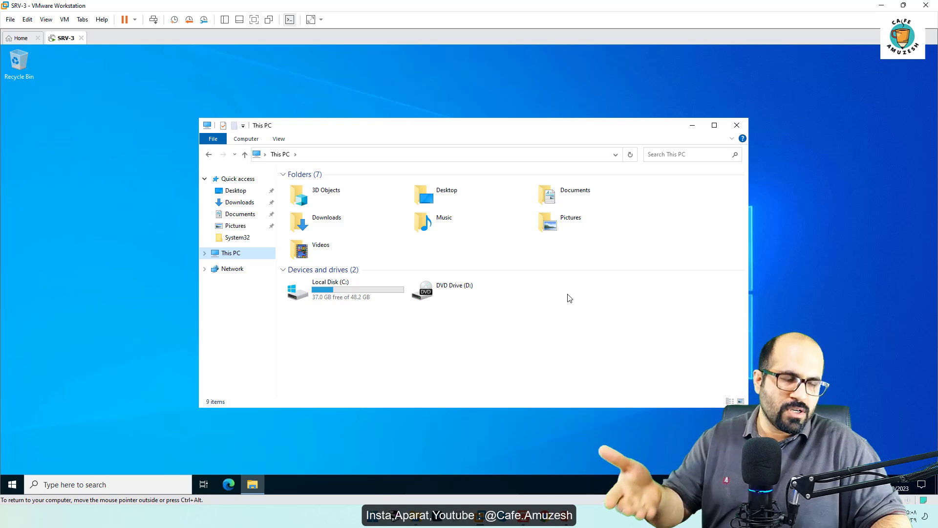
Step: Minimize the virtual machine window and create a new folder named "share" on the host desktop
click(879, 6)
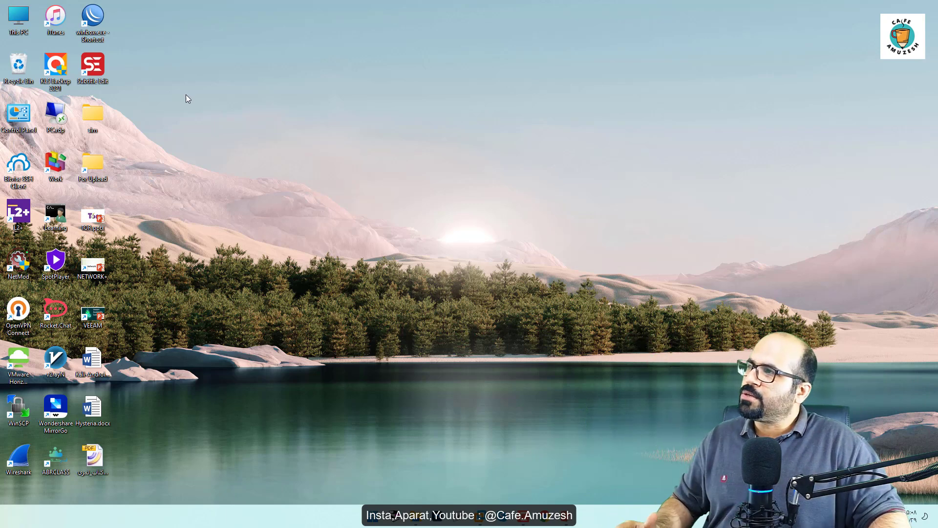
right_click(216, 123)
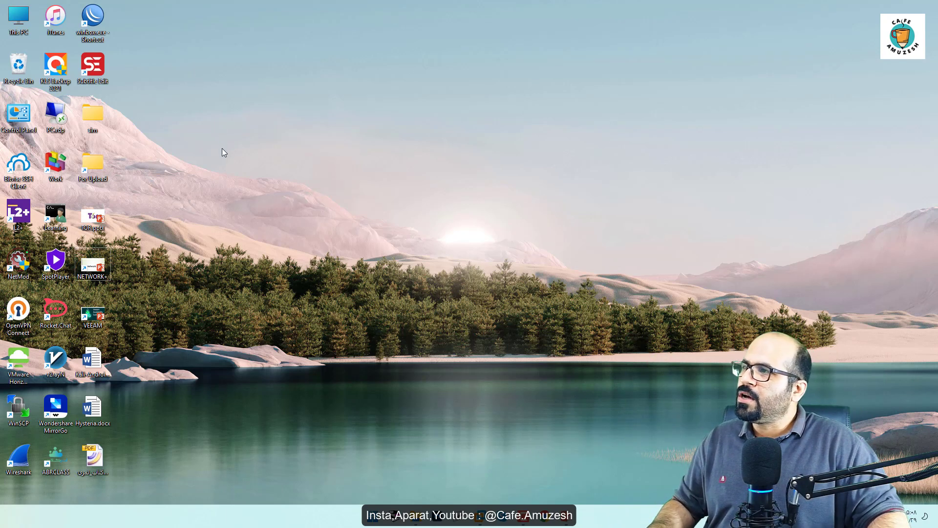
mouse_move(282, 164)
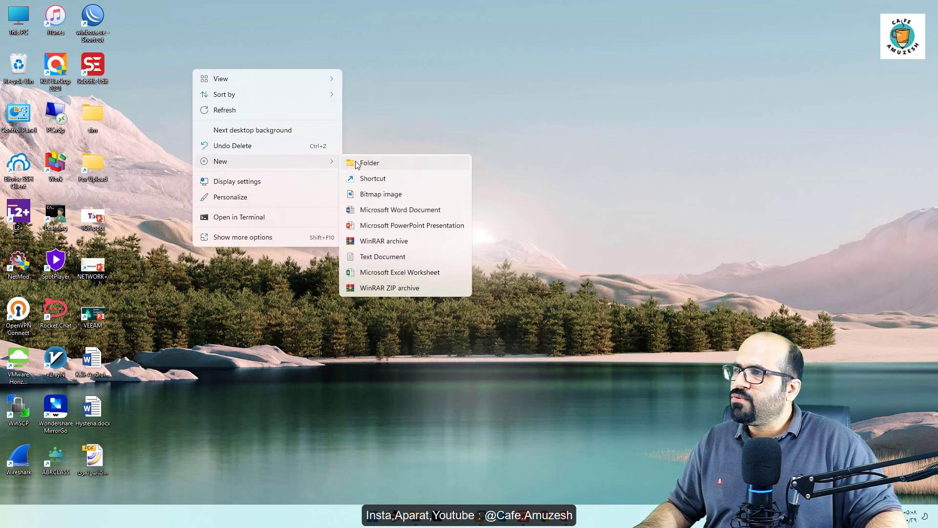
click(378, 166)
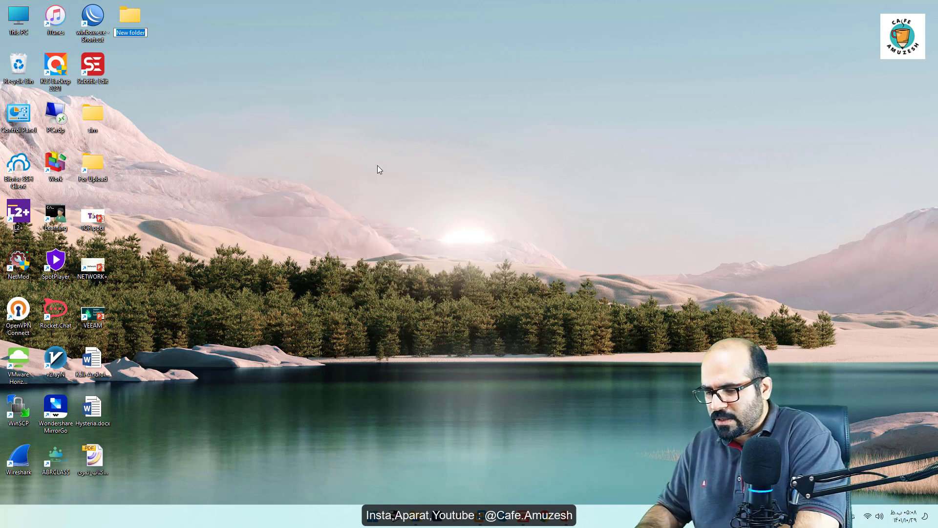
text(share)
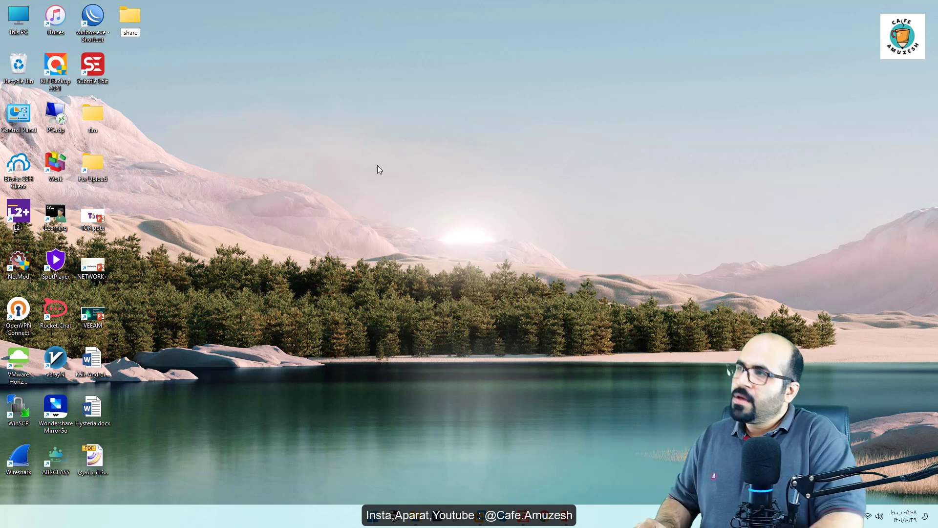
key(Return)
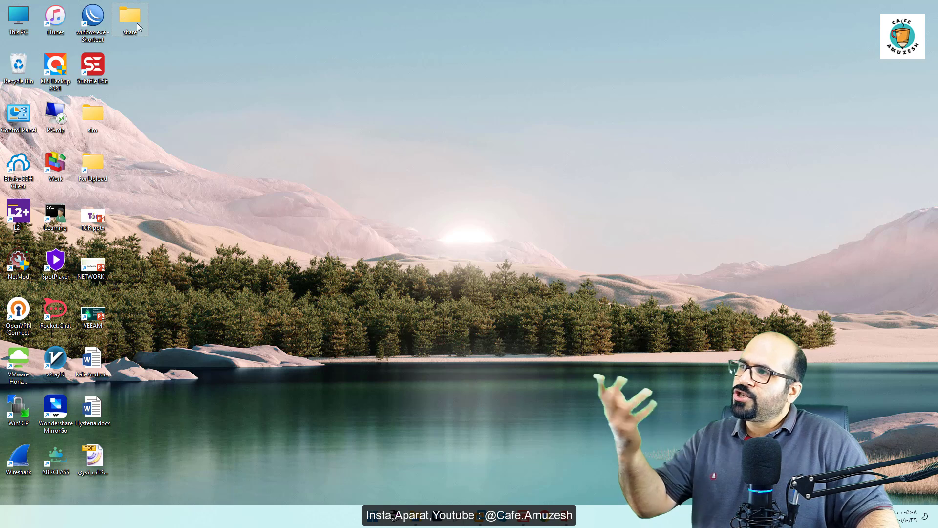
Step: Share the "share" desktop folder on the network through its advanced sharing properties
right_click(124, 15)
click(177, 119)
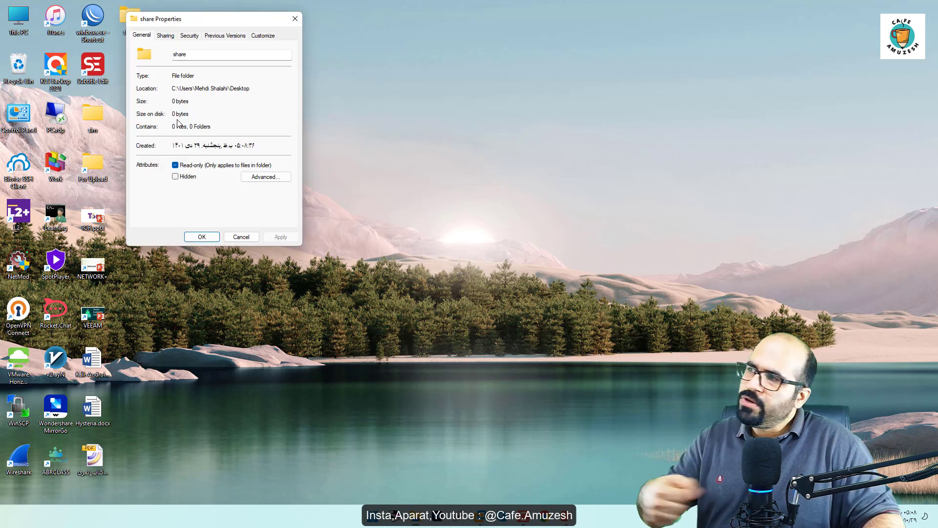
click(168, 38)
click(183, 154)
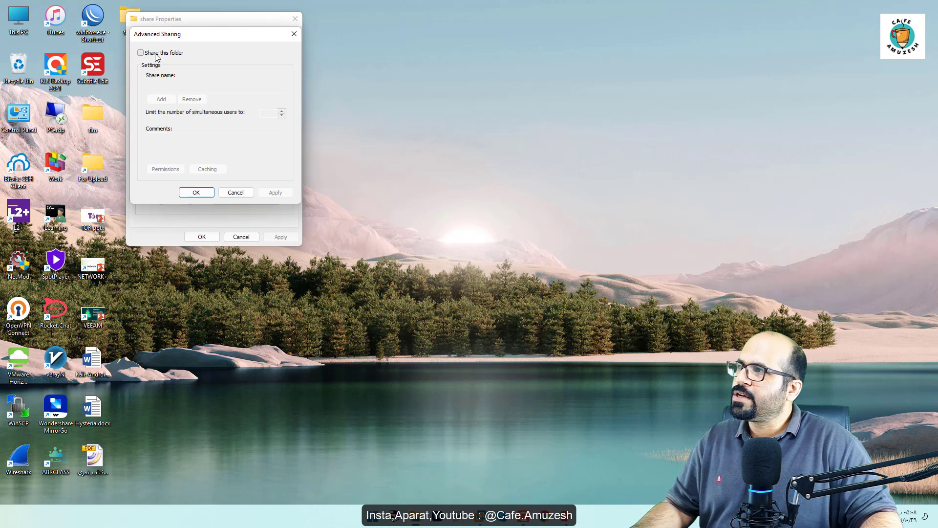
click(156, 54)
click(192, 192)
click(202, 236)
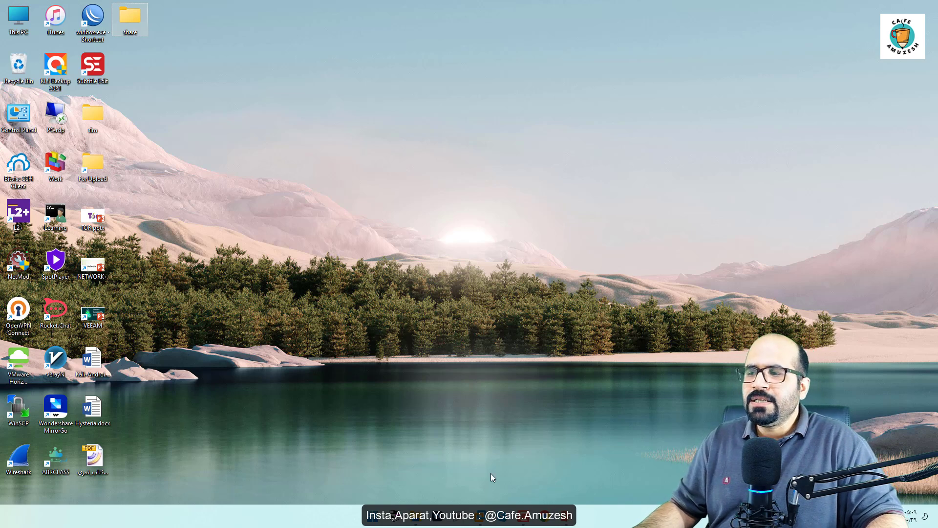
Step: Switch to the SRV-3 virtual machine and start mapping a network drive, entering \\192.168.50.90 as the folder address
mouse_move(481, 522)
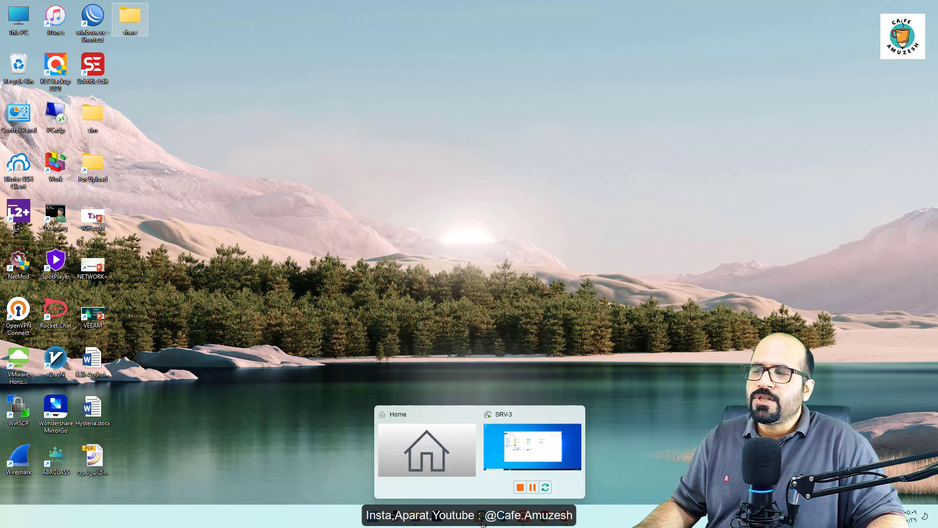
click(508, 478)
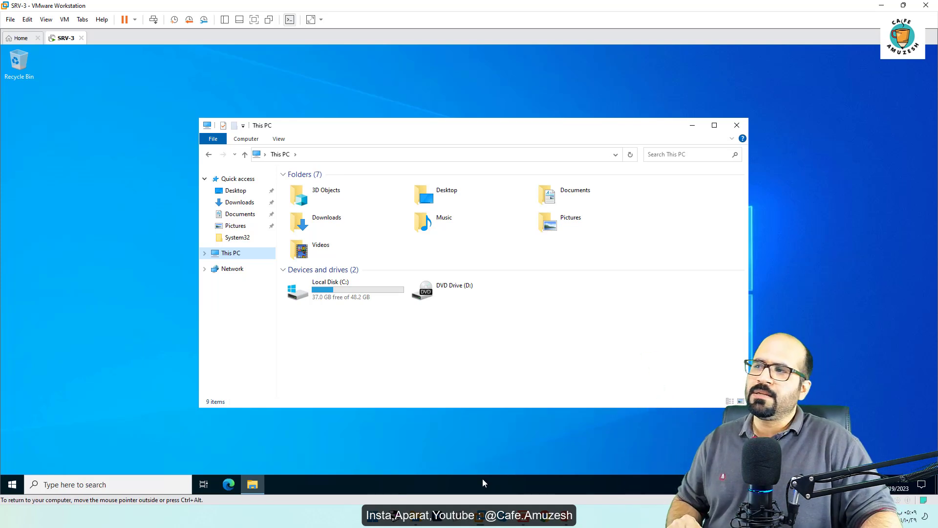
right_click(227, 257)
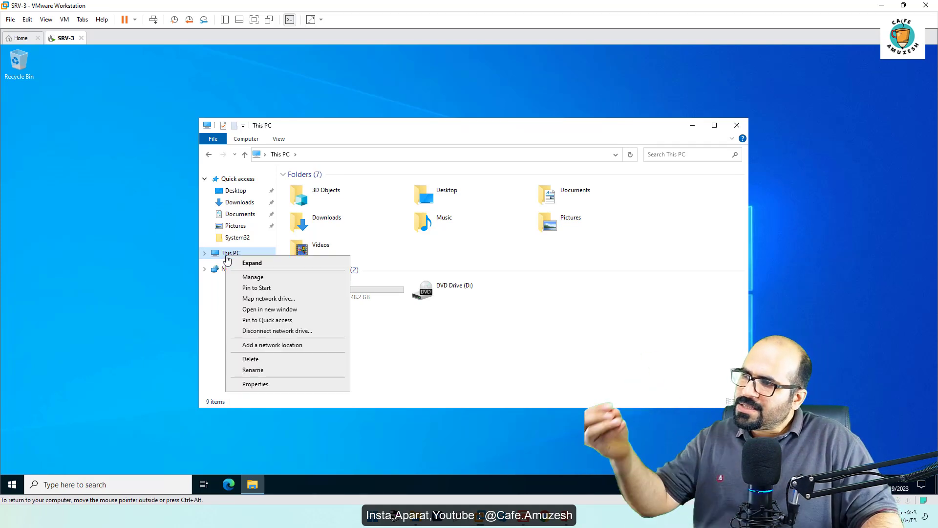
click(302, 299)
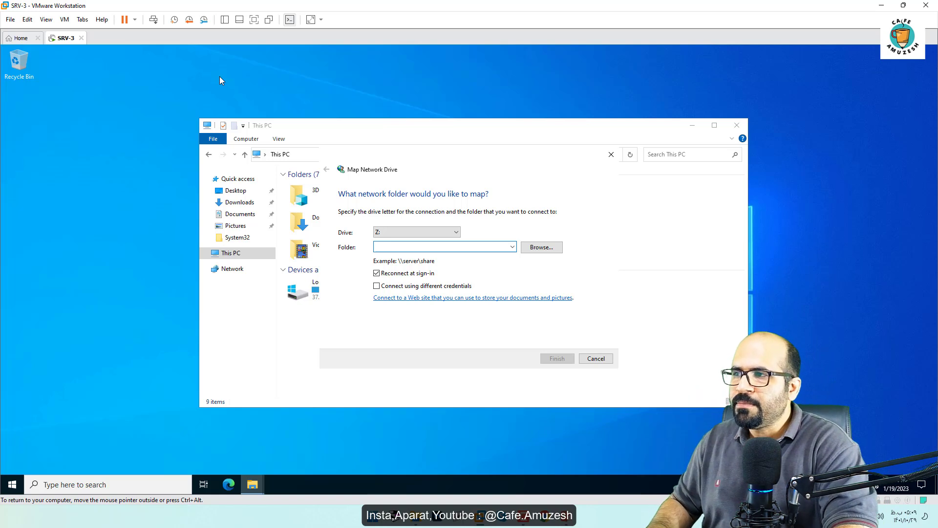
text(\)
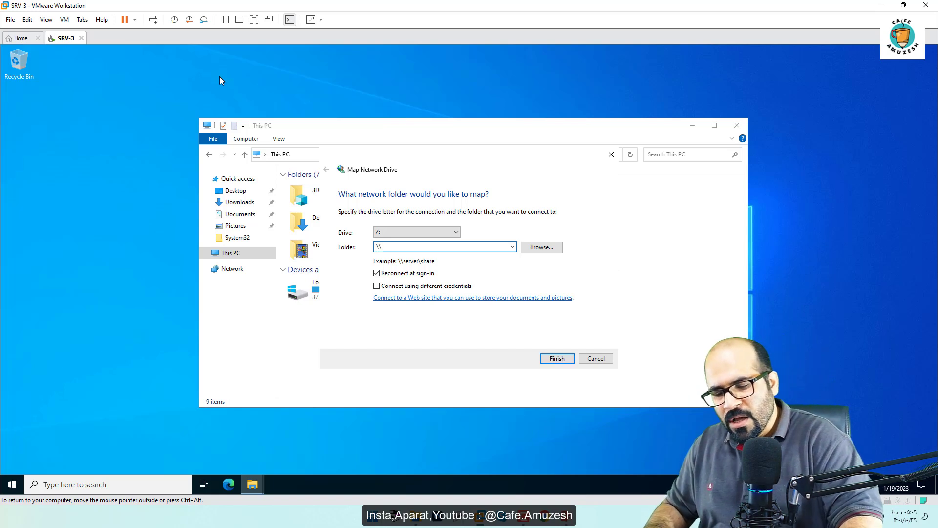
text(192.168.)
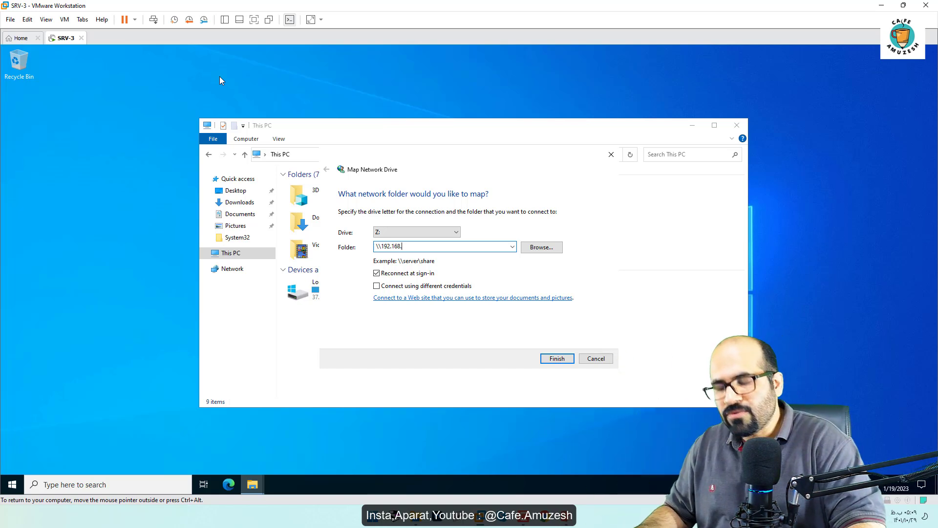
text(50)
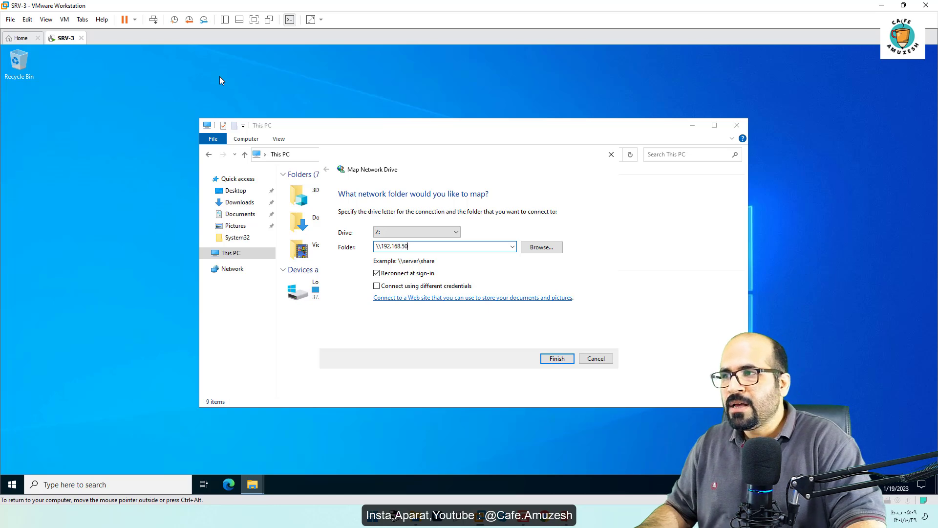
text(.90)
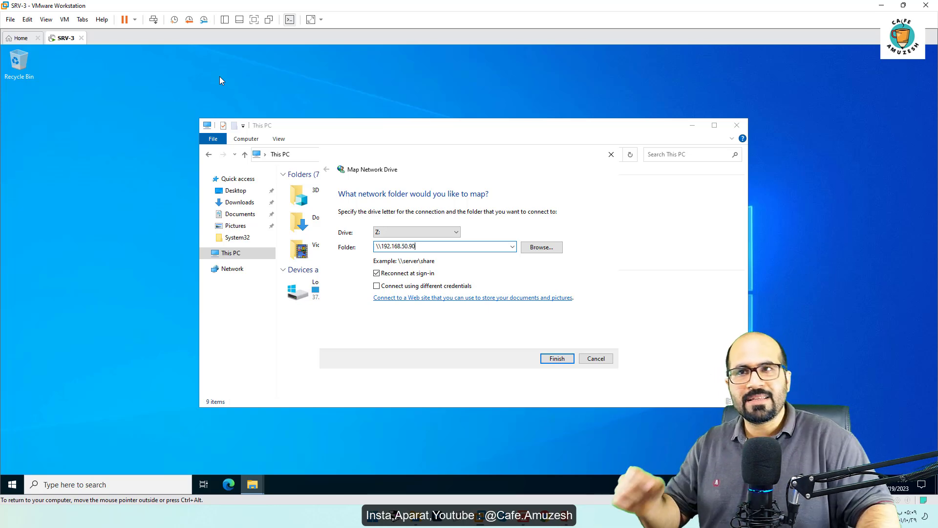
Step: On the host, open Network Connections with ncpa.cpl and check the IPv4 address of the VMware Network Adapter VMnet1
click(881, 5)
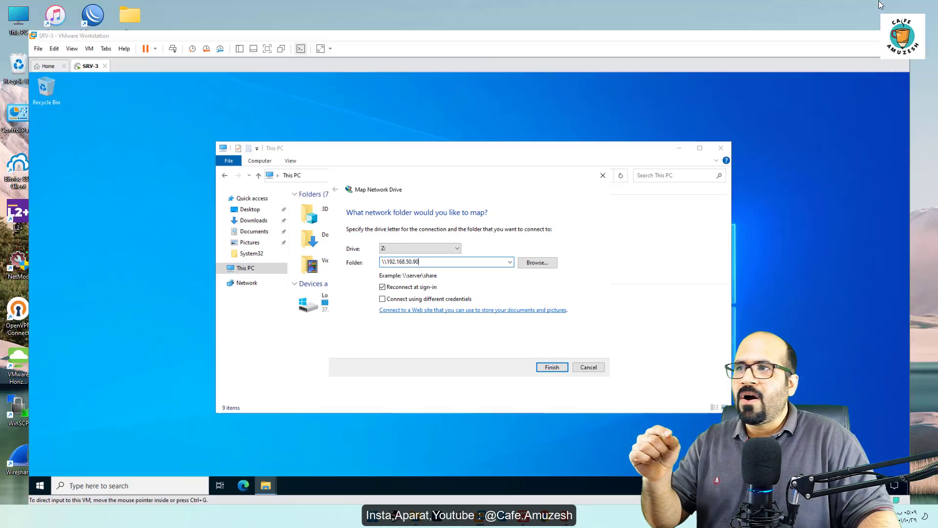
key(super+r)
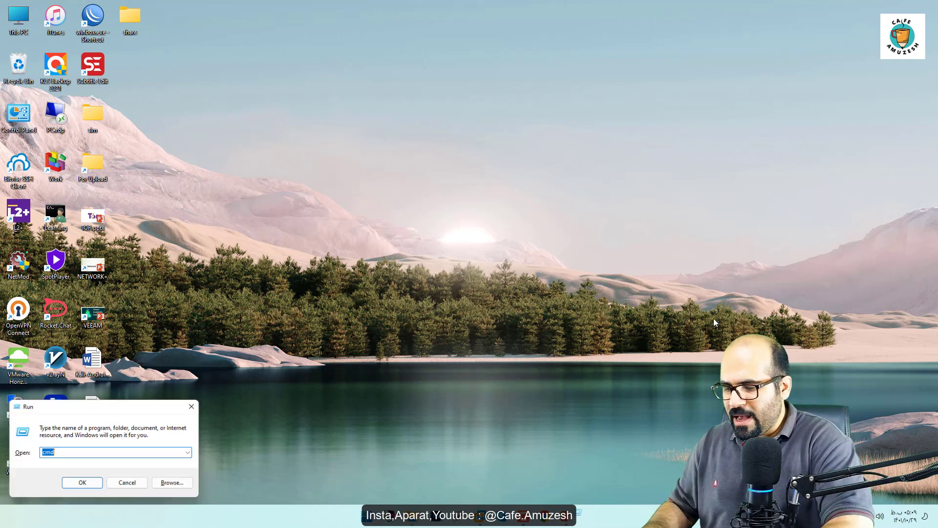
text(ncpa.cpl)
key(Return)
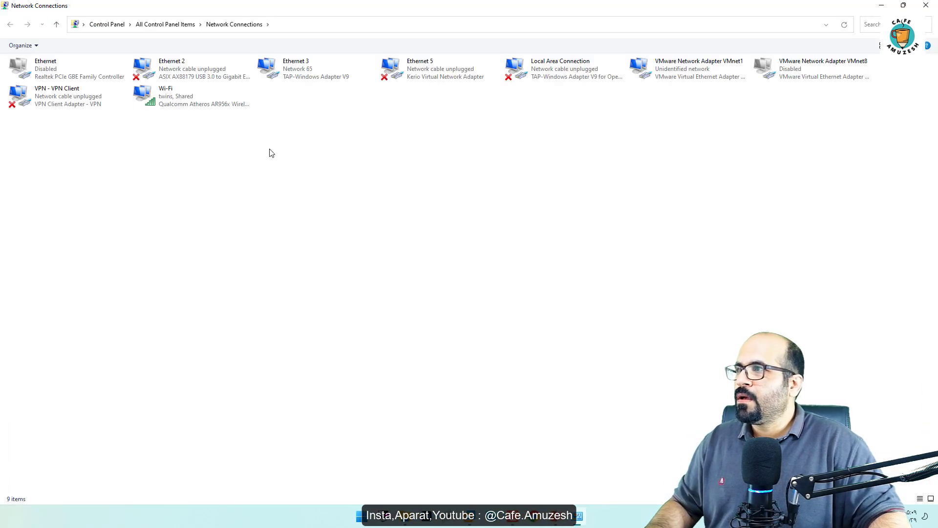
double_click(699, 71)
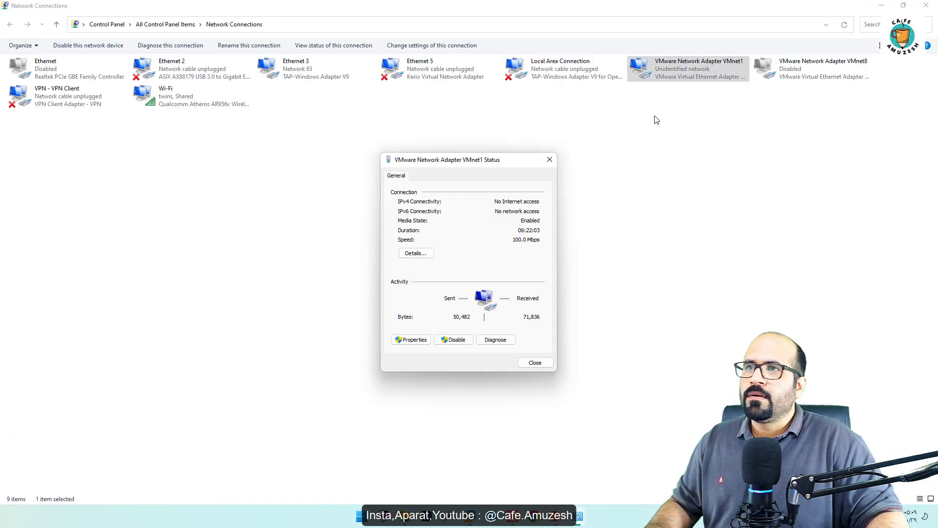
click(430, 251)
click(469, 246)
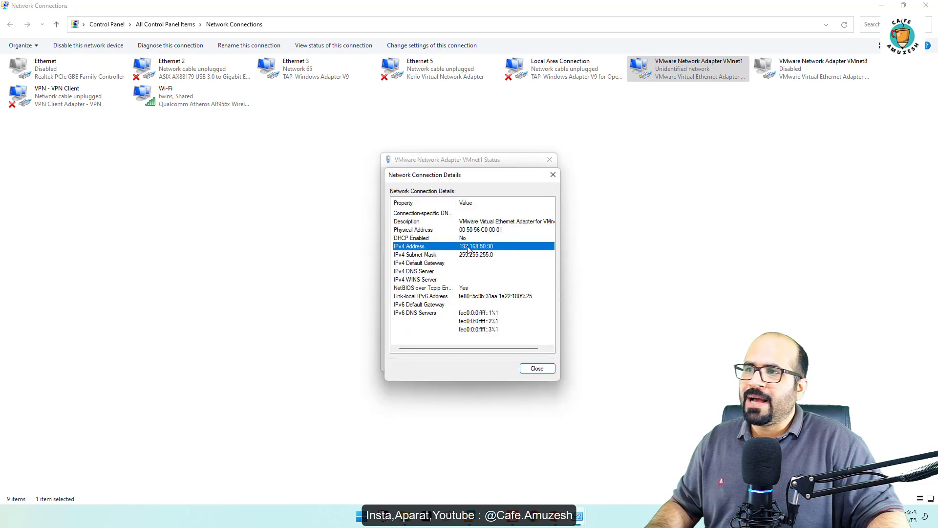
click(552, 174)
click(549, 160)
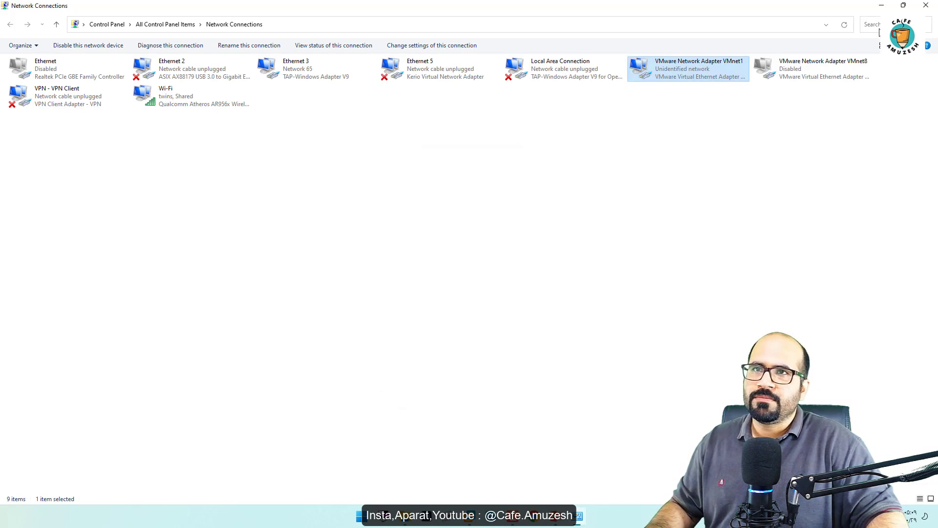
click(926, 5)
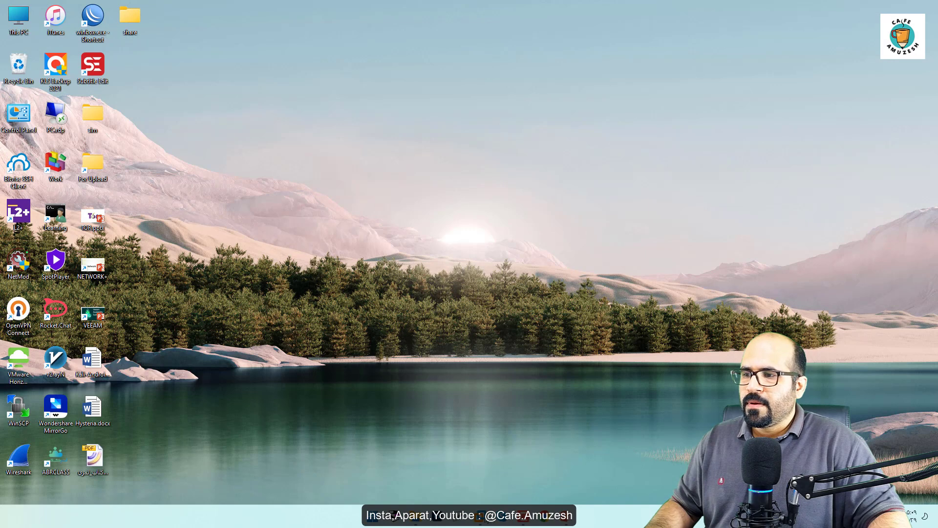
Step: Back in SRV-3, complete the network folder path as \\192.168.50.90\share and choose Z: as the drive letter
mouse_move(480, 515)
click(518, 457)
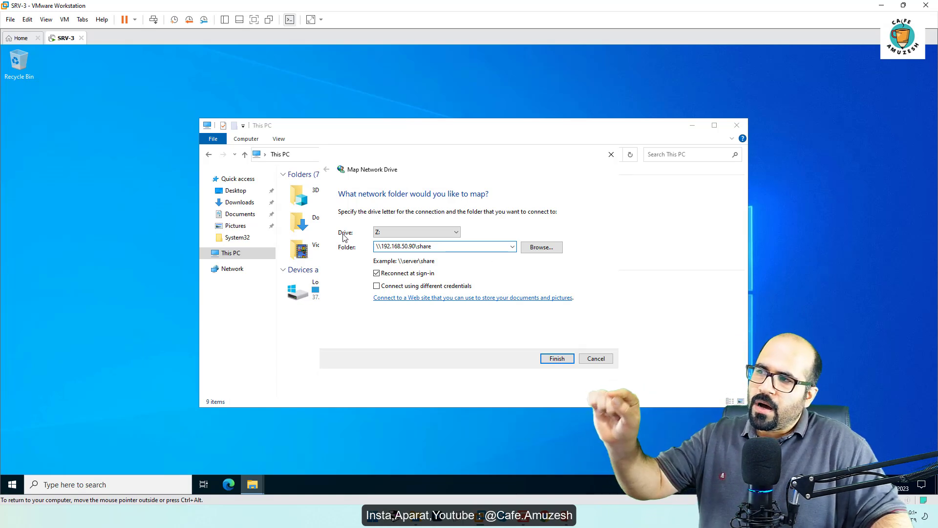
click(432, 236)
click(432, 236)
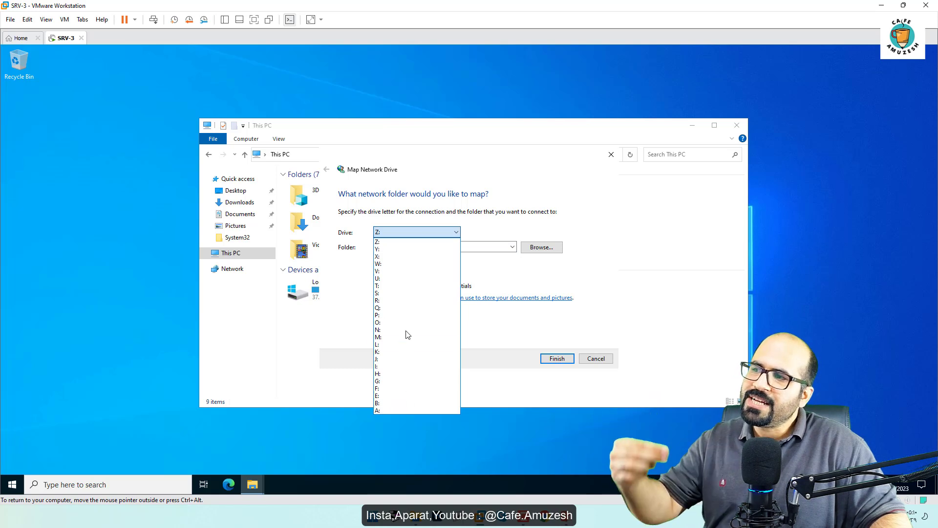
click(409, 242)
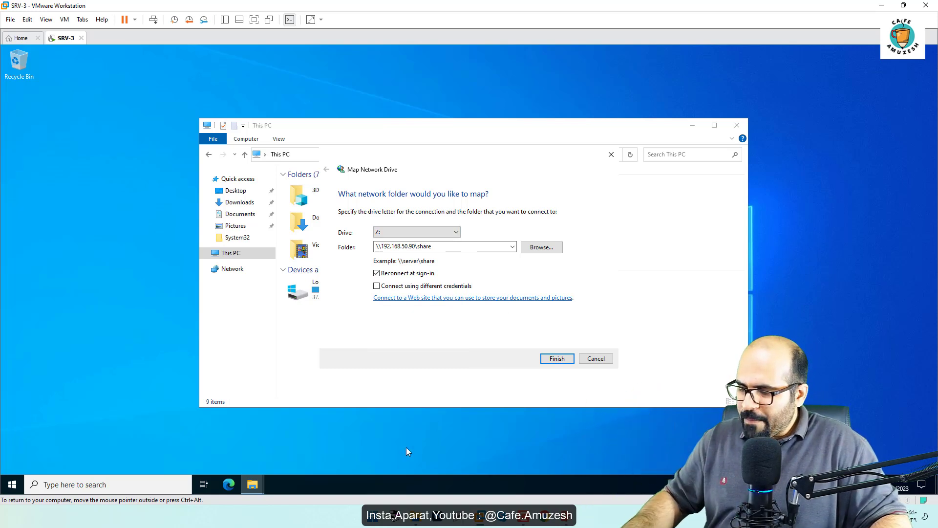
Step: Examine the existing drives under This PC in a second File Explorer window of the virtual machine, then close it
key(super+e)
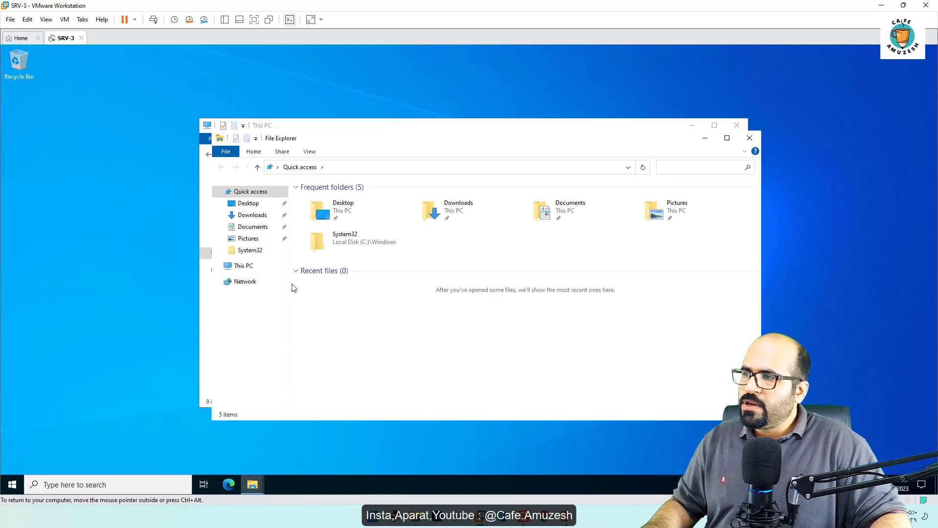
click(242, 269)
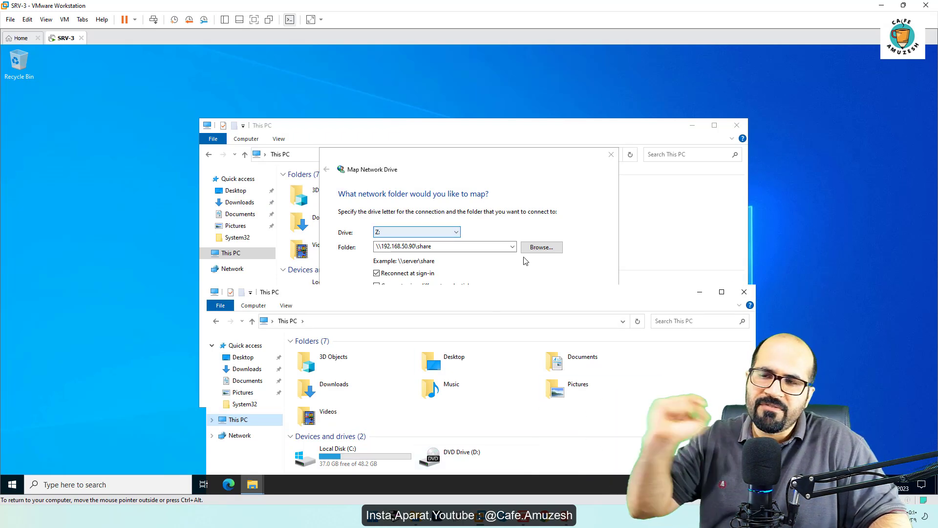
click(744, 292)
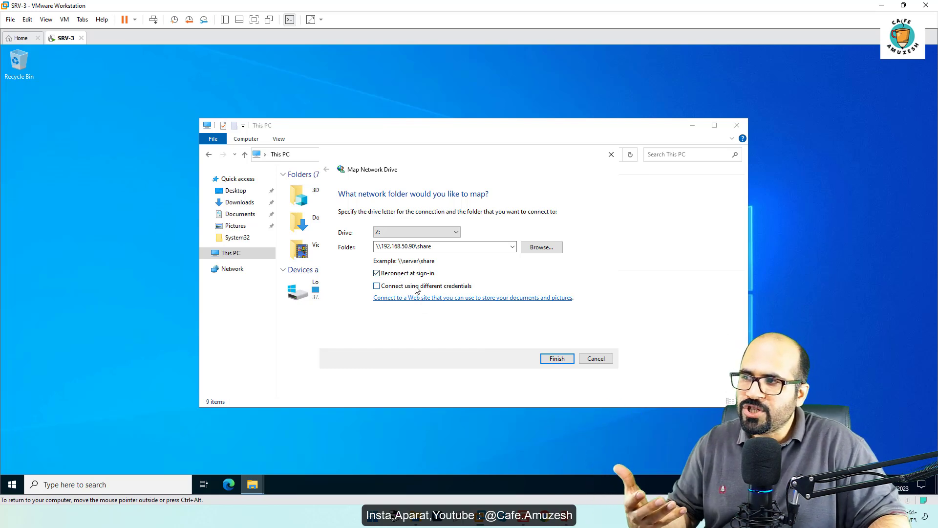
Step: Enable connecting to the mapped folder using different credentials
drag(448, 248, 344, 256)
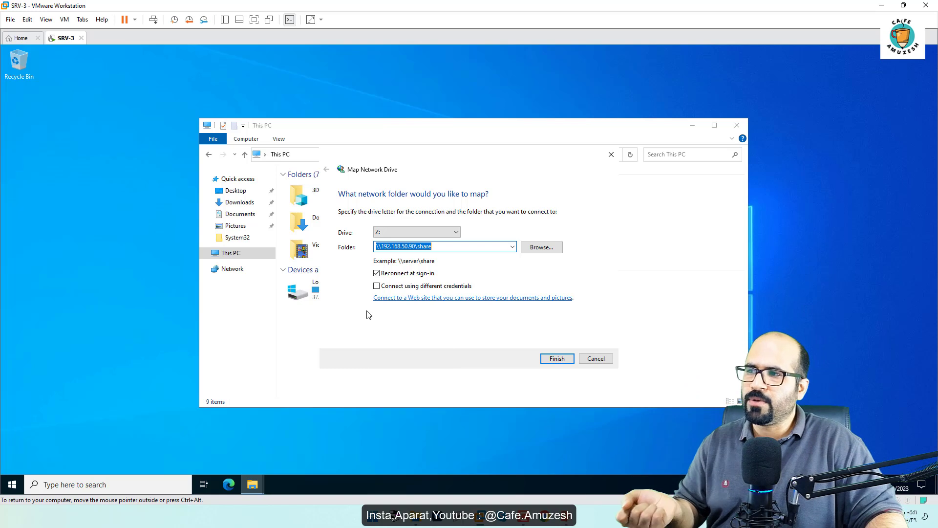
click(379, 288)
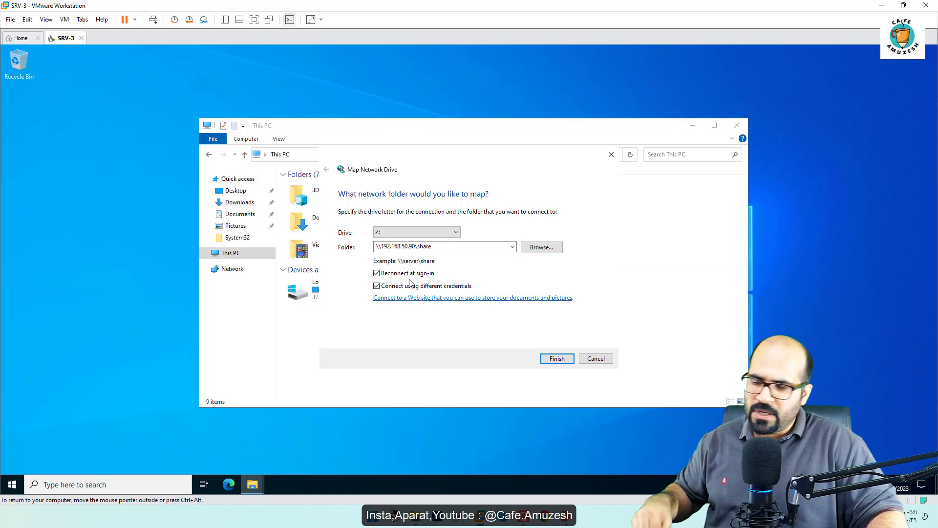
Step: Browse the shared folders on \\192.168.50.90 from the Run dialog and close the resulting window
key(super+r)
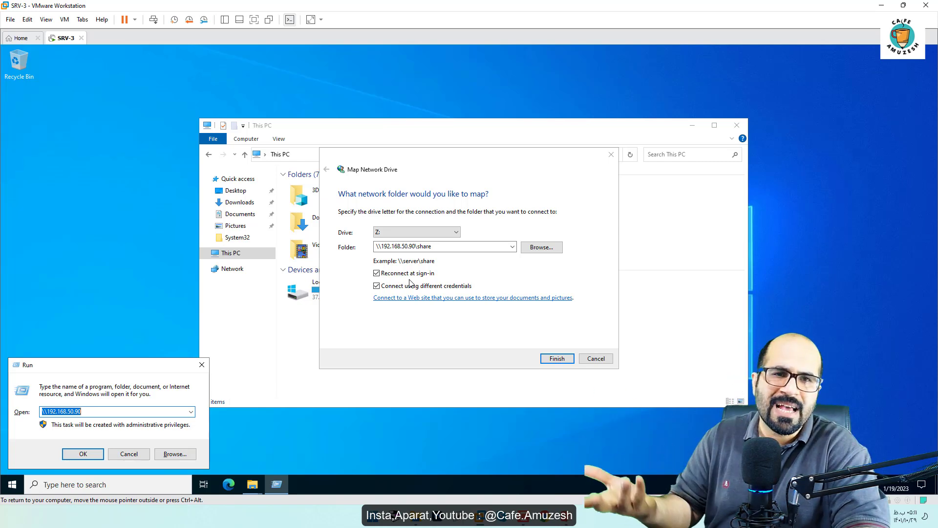
key(Return)
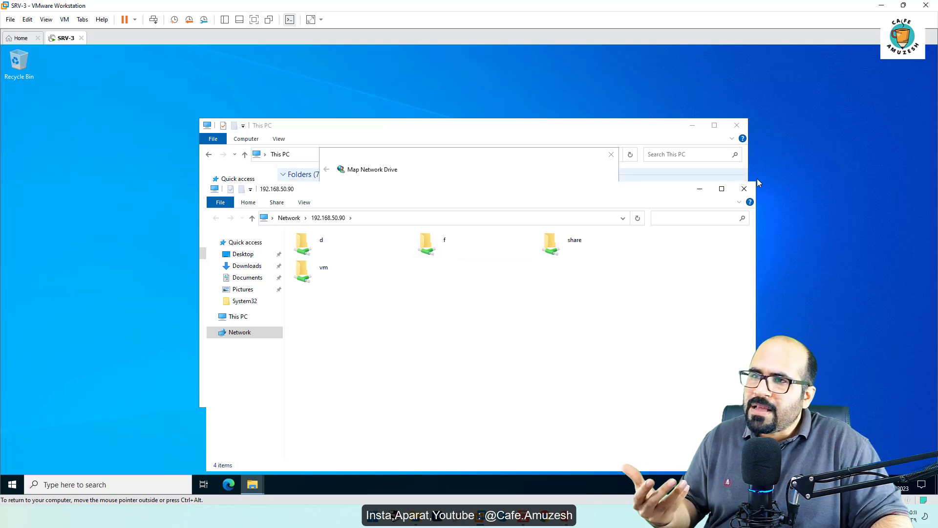
click(744, 188)
Step: Reopen the list of shared folders on \\192.168.50.90 through Run, then close that window
key(super+r)
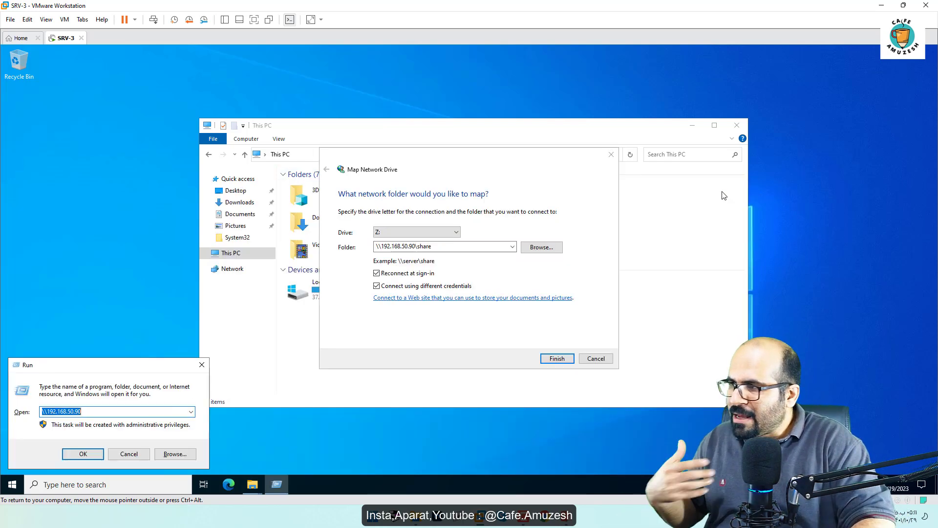
key(Return)
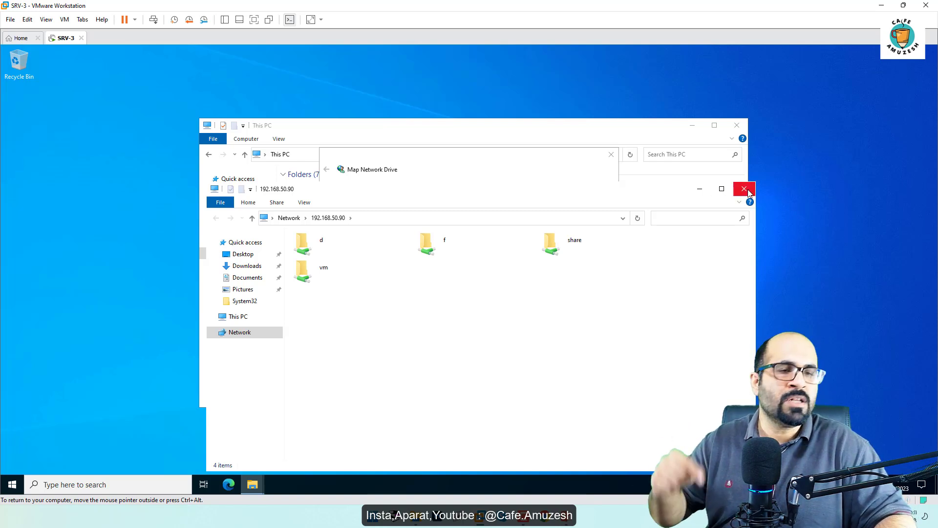
click(743, 188)
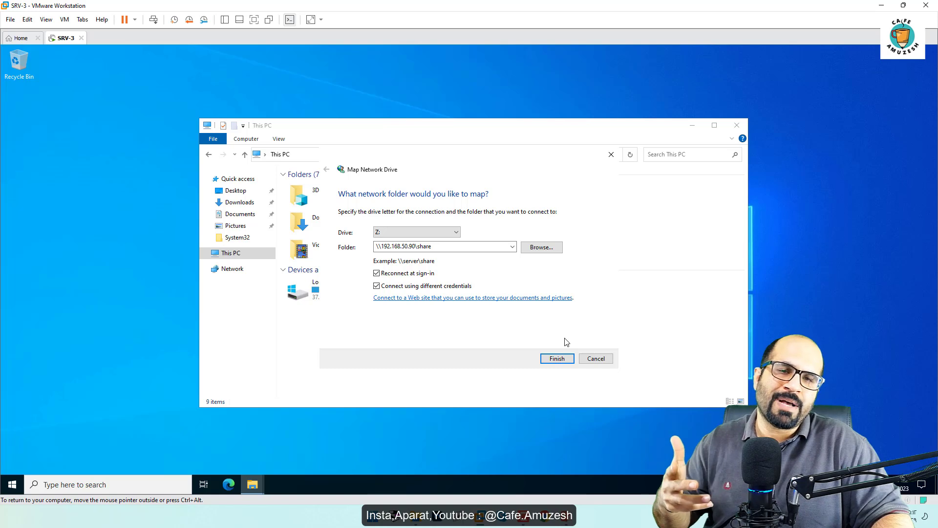
Step: Disable connecting using different credentials and finish mapping \\192.168.50.90\share as drive Z:
click(391, 287)
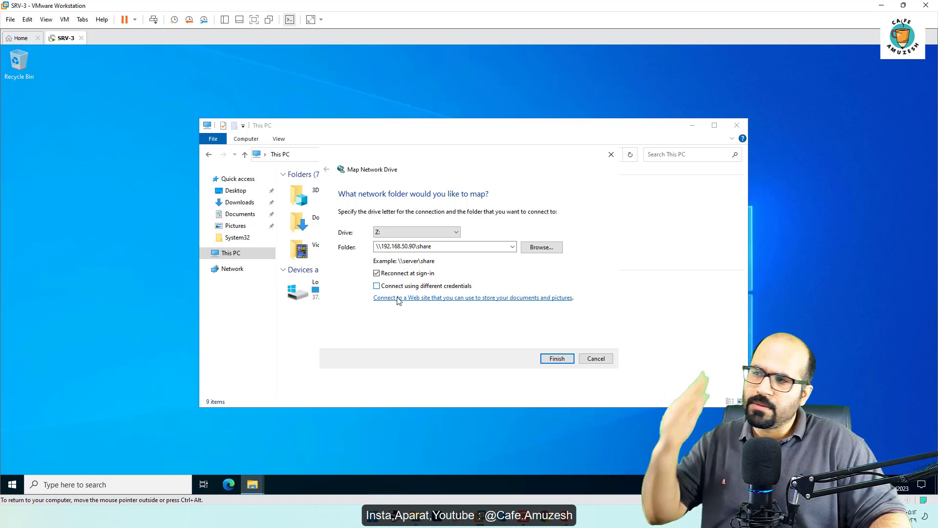
click(557, 358)
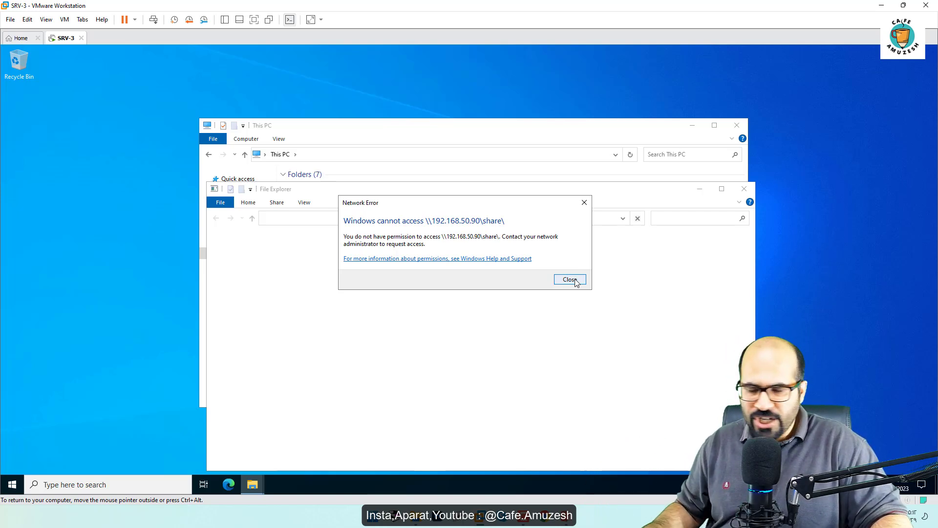
Step: On the host computer, add the local Administrator account to the share folder's security permissions
click(883, 6)
right_click(136, 21)
click(200, 132)
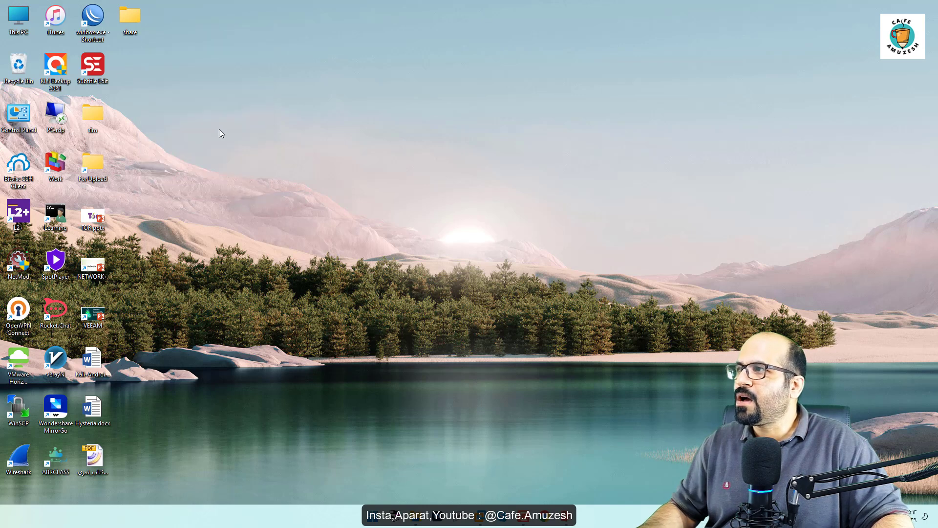
click(205, 45)
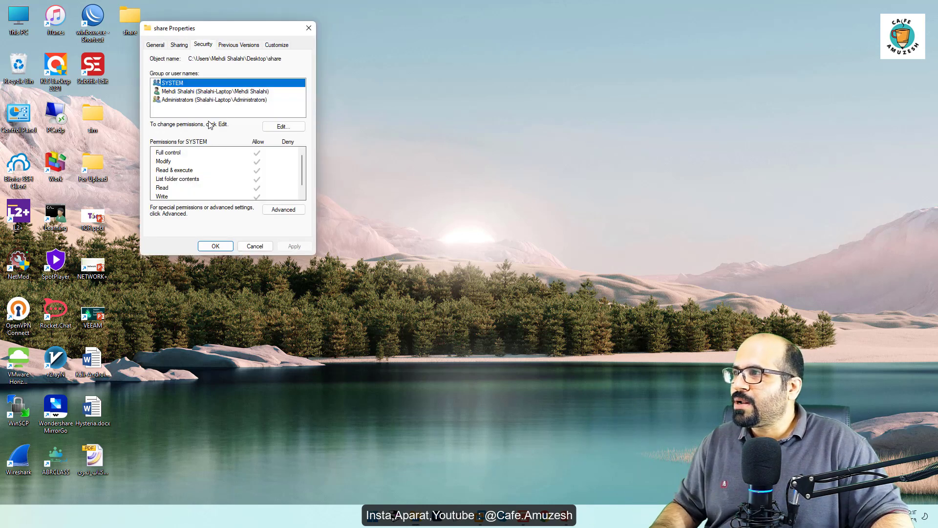
click(272, 127)
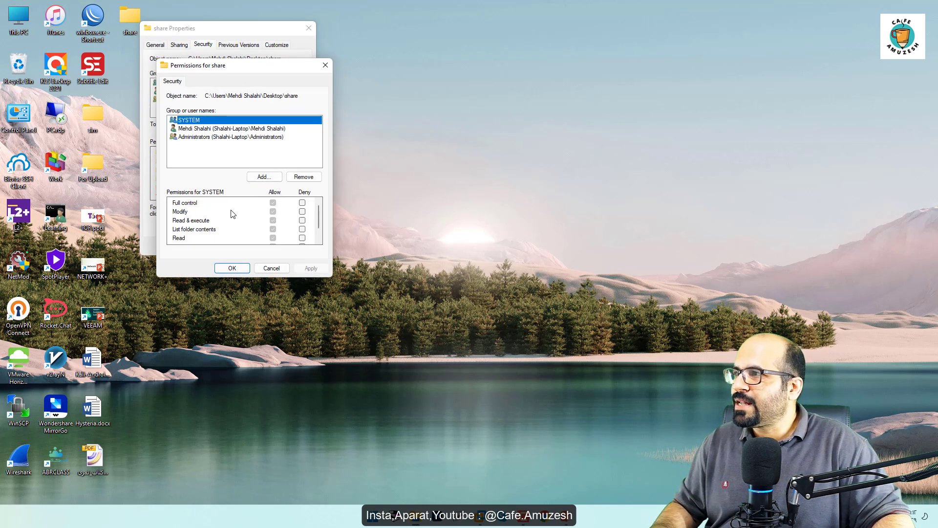
click(262, 177)
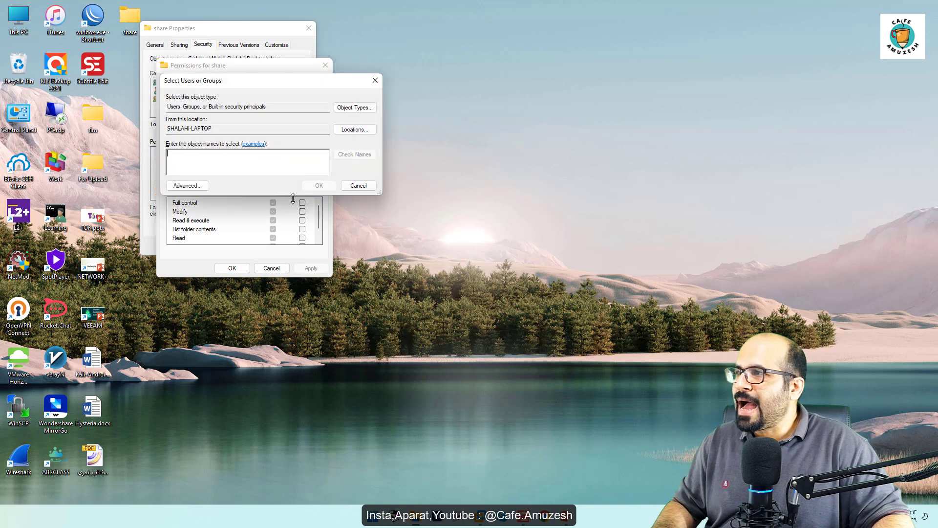
click(191, 188)
click(387, 189)
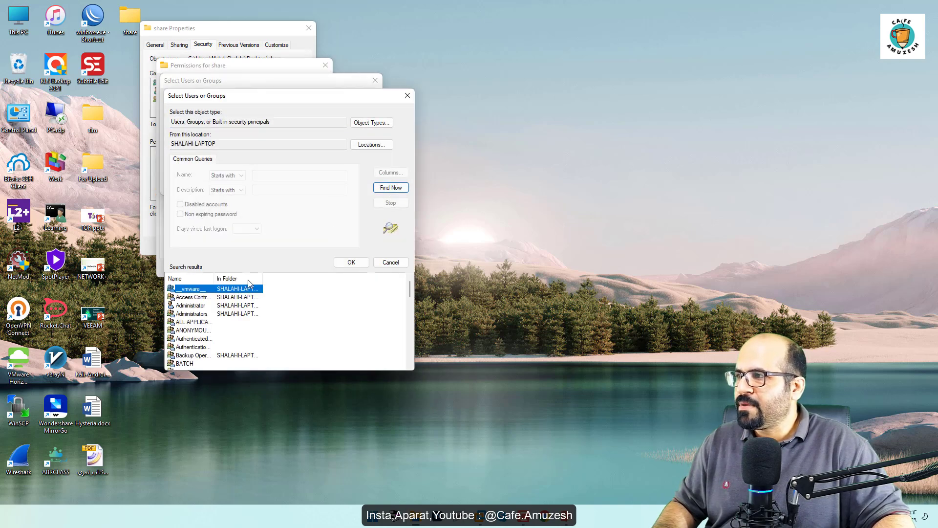
double_click(195, 306)
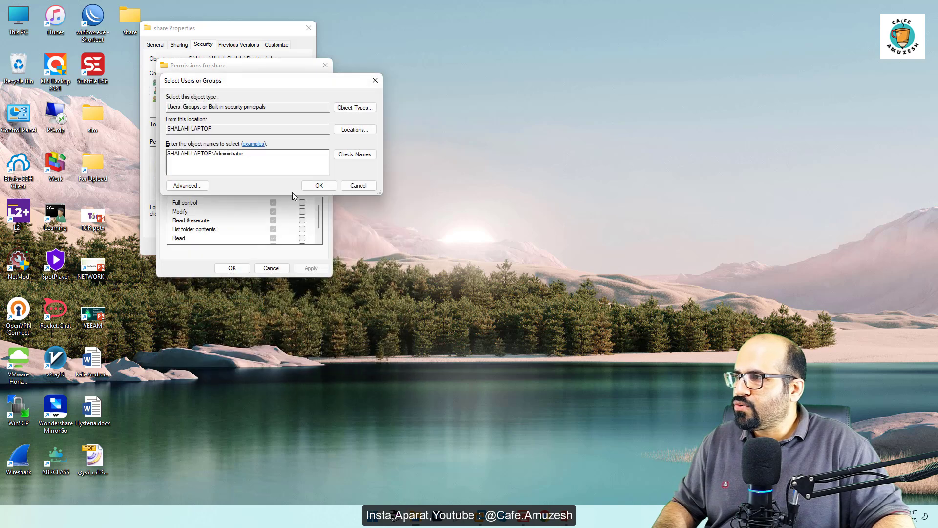
click(318, 188)
Step: Allow Administrator full control of the share folder, apply the permission and close the folder's properties
click(273, 203)
click(310, 268)
click(232, 268)
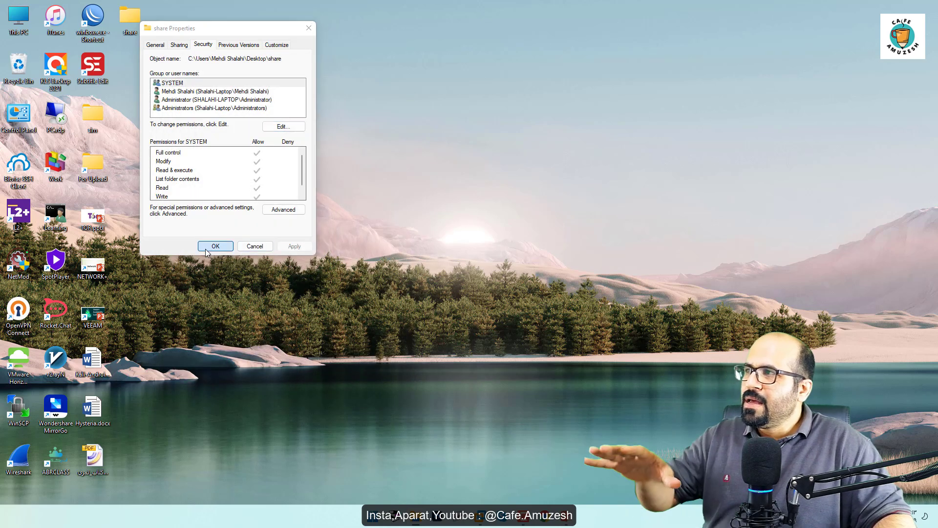
click(205, 248)
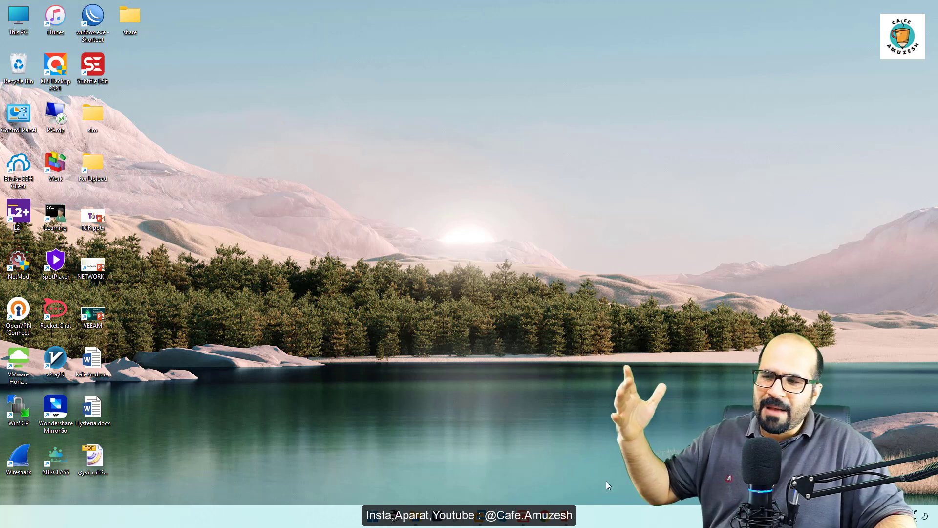
Step: Switch back to the SRV-3 virtual machine and dismiss the network error
mouse_move(480, 517)
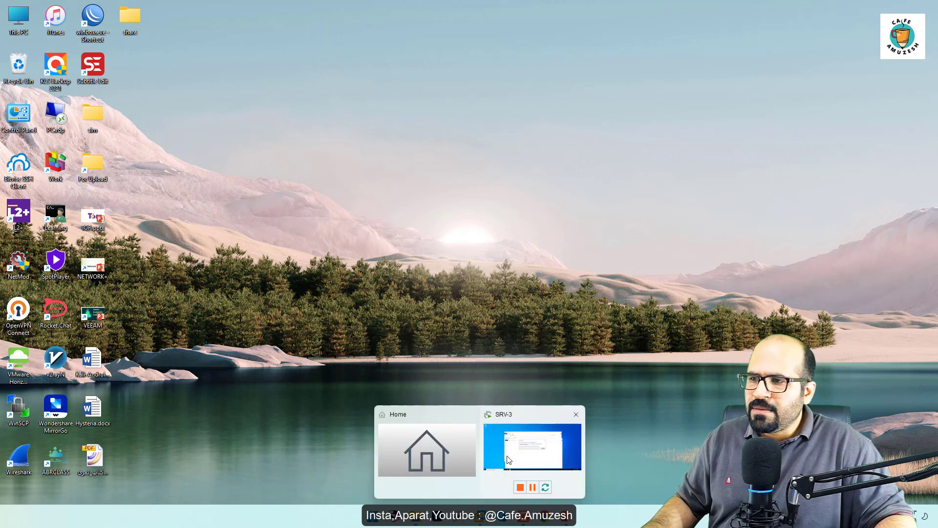
click(532, 446)
click(569, 279)
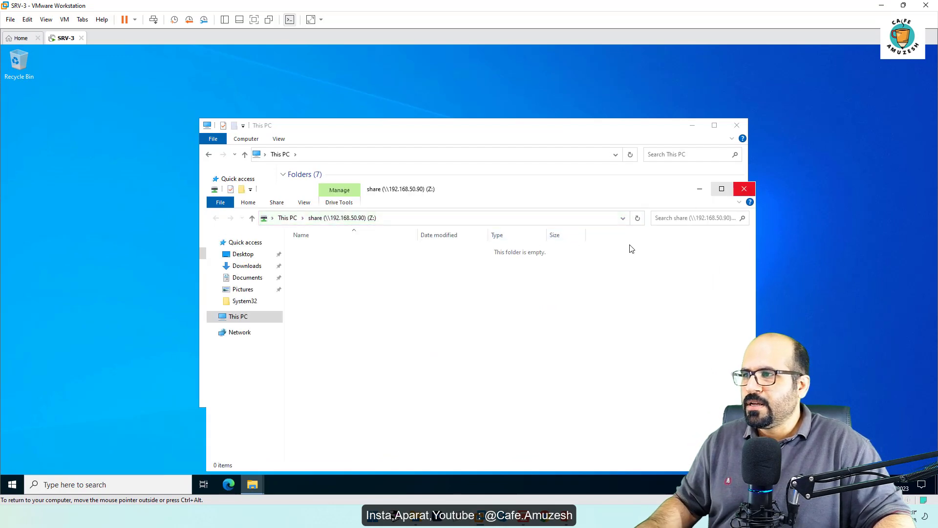
Step: Open the share folder on \\192.168.50.90 to check access, then close it and the Z: drive window
key(super+r)
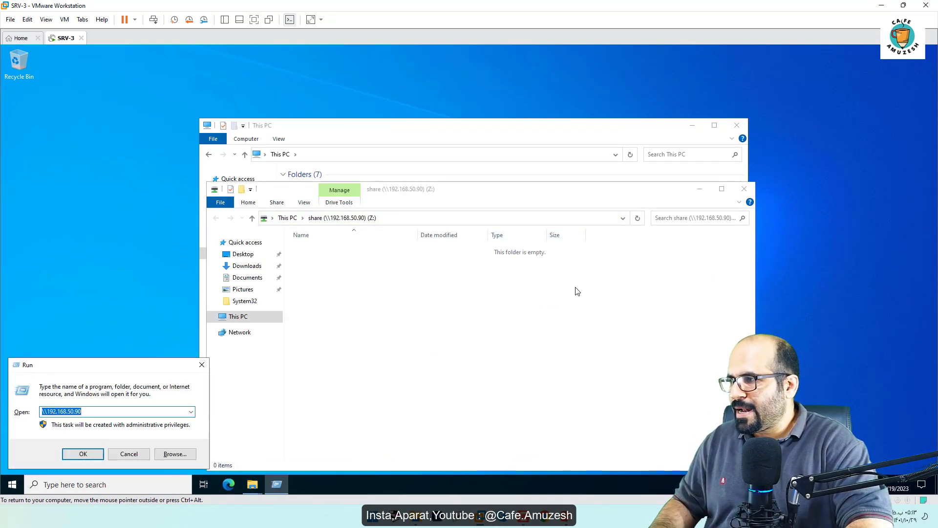
key(Escape)
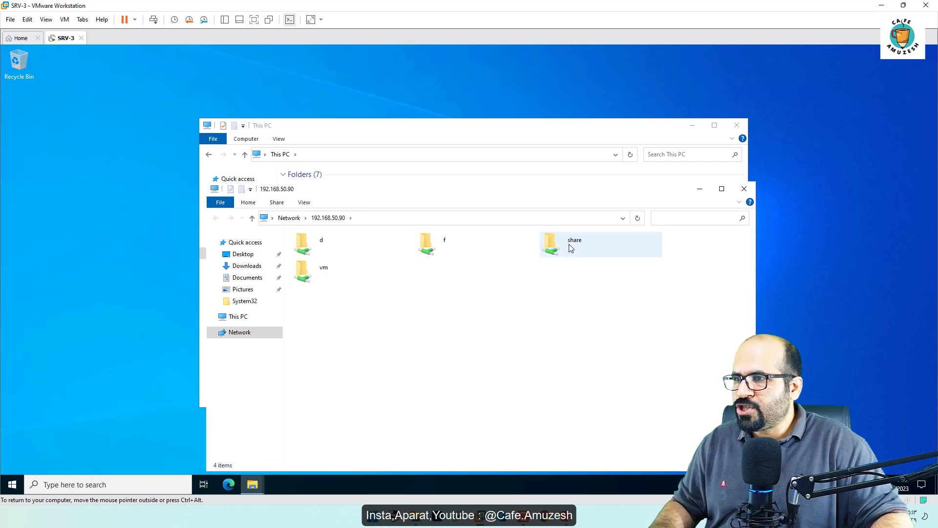
double_click(569, 245)
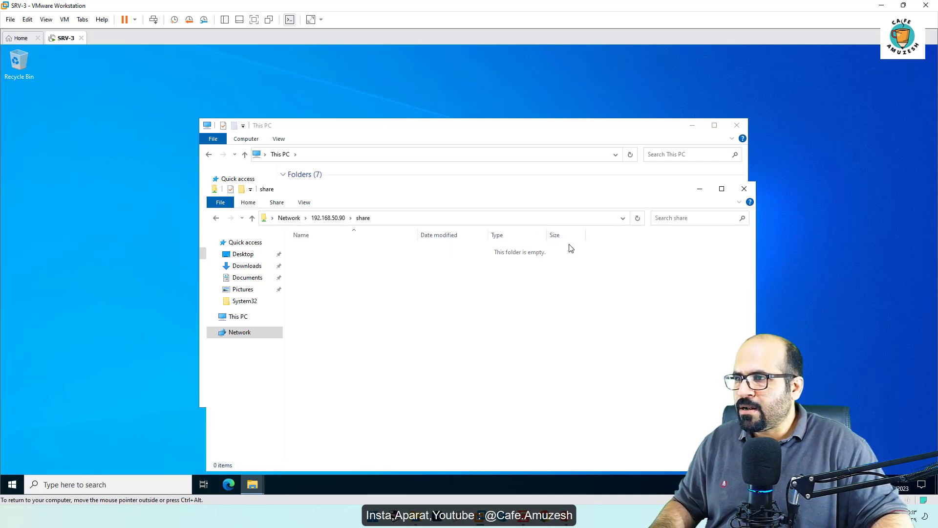
click(744, 194)
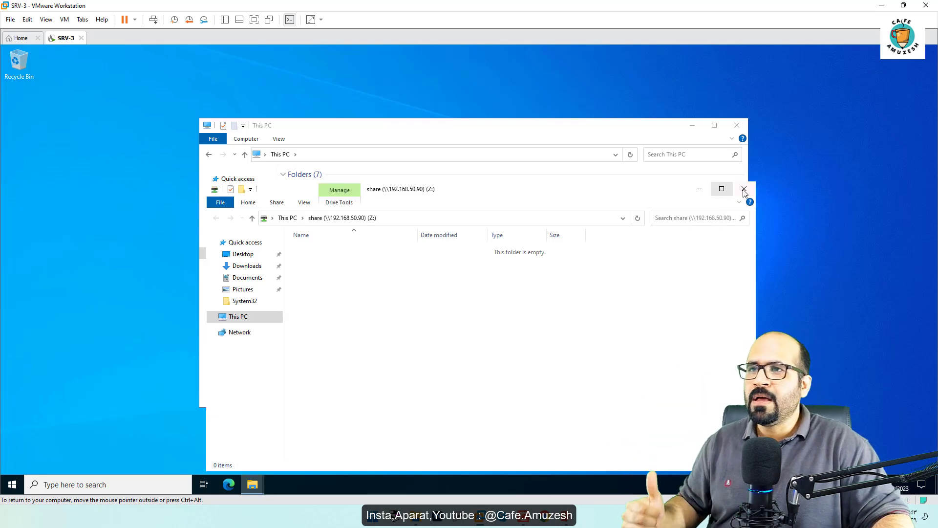
click(743, 190)
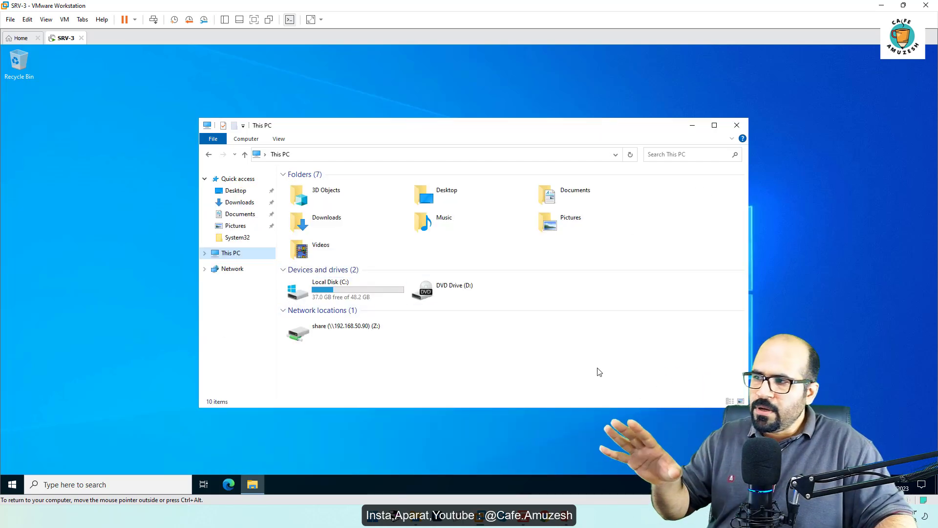
Step: Examine the contents of the mapped Z: drive from a maximized This PC window, then reopen This PC and check the drive's capacity
click(714, 125)
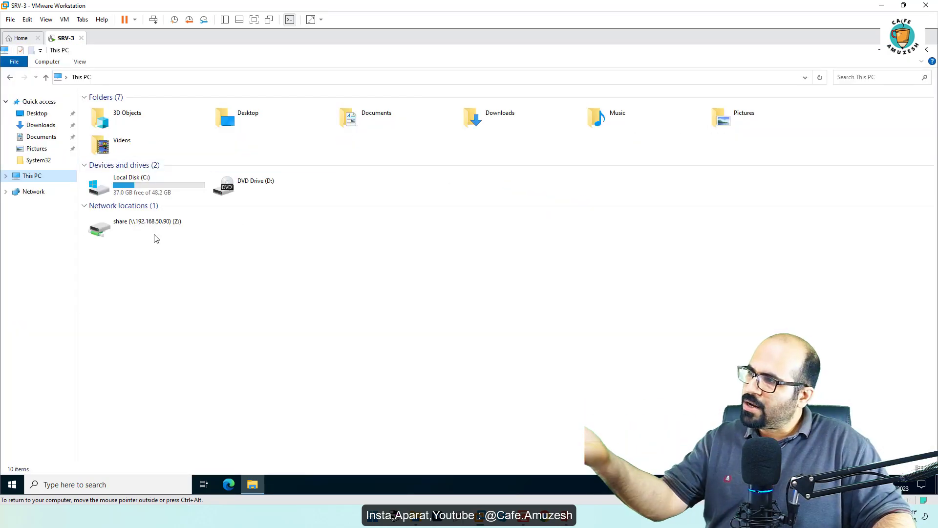
click(107, 230)
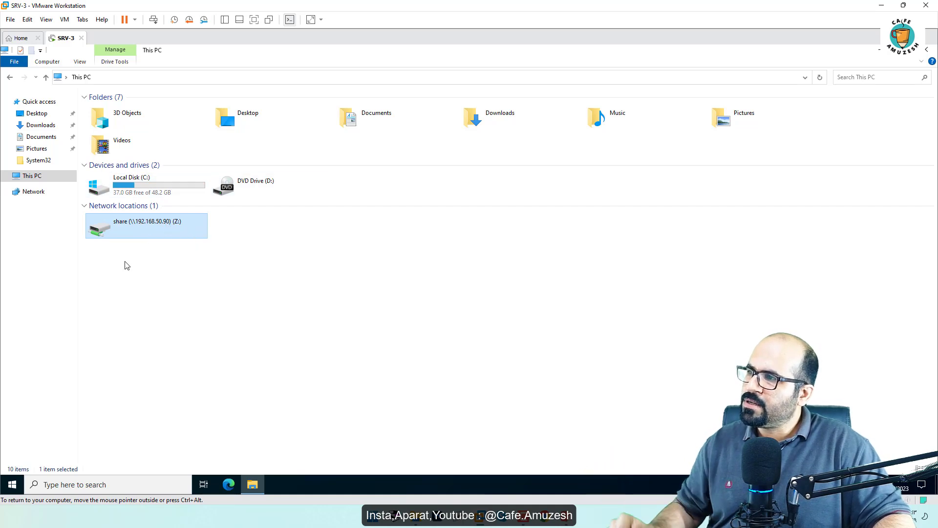
key(F2)
double_click(108, 228)
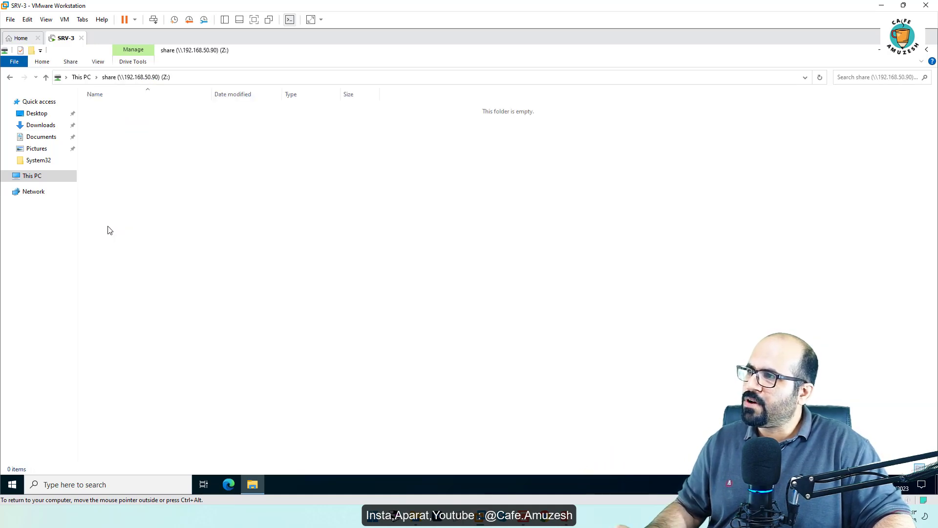
click(930, 50)
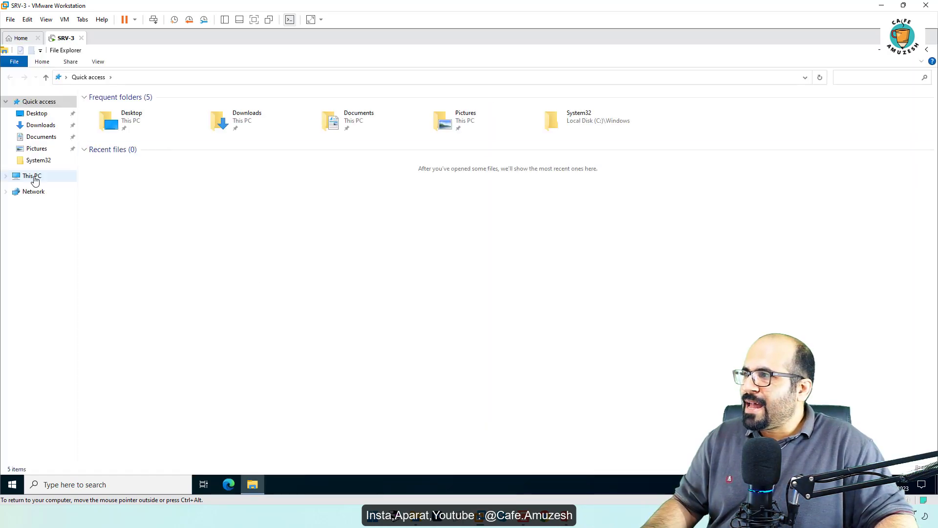
click(32, 177)
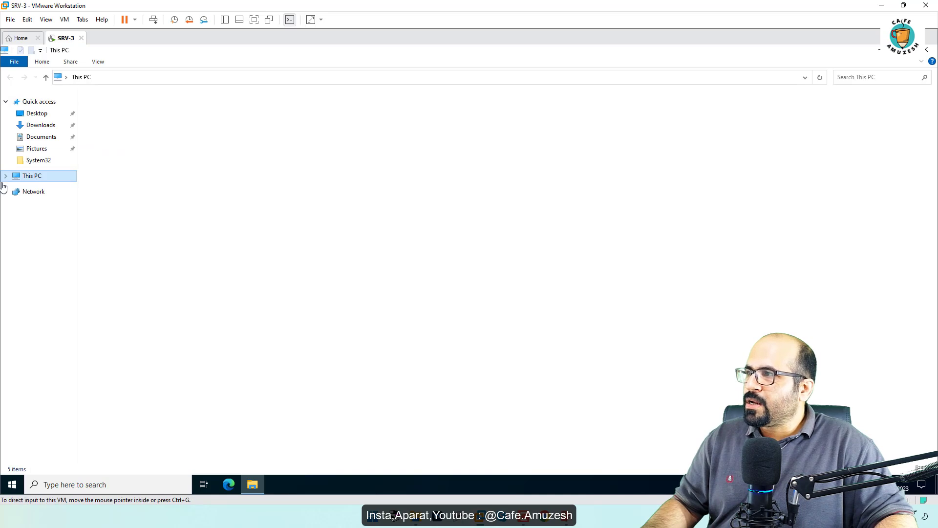
click(146, 227)
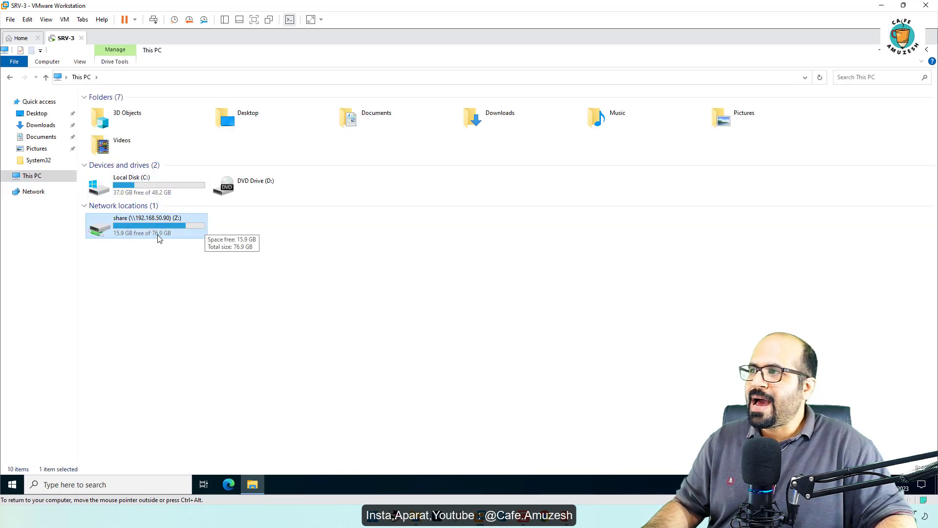
Step: On the host computer, create a new Microsoft Word document and a new text document in the share folder, then close it
click(881, 5)
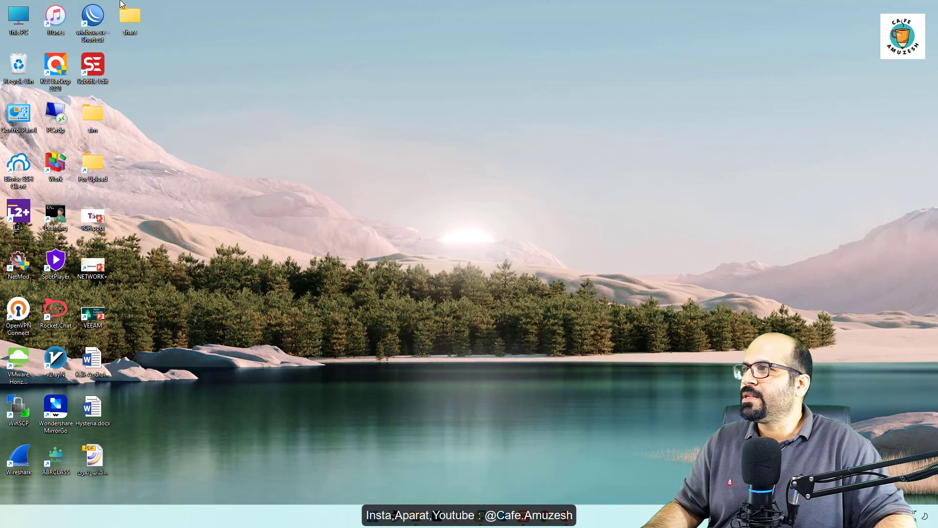
double_click(131, 17)
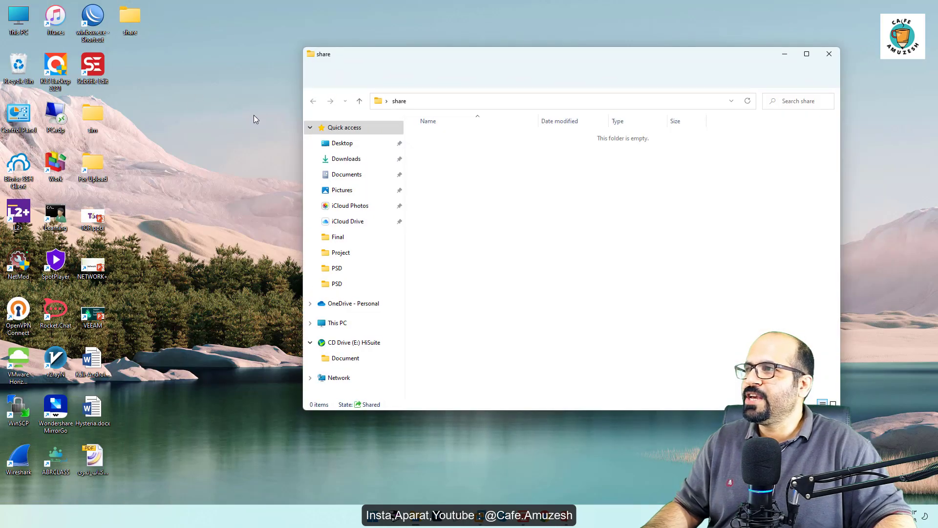
right_click(509, 233)
mouse_move(547, 237)
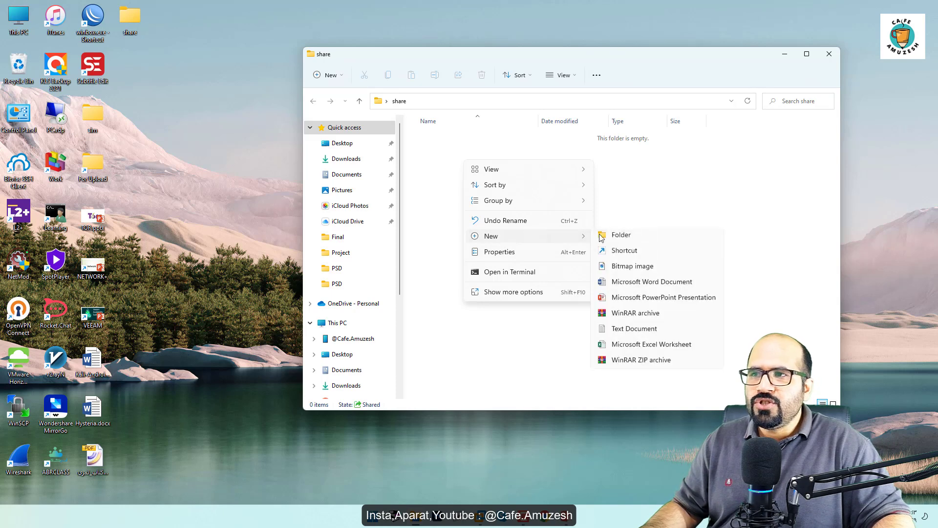
click(643, 285)
right_click(591, 298)
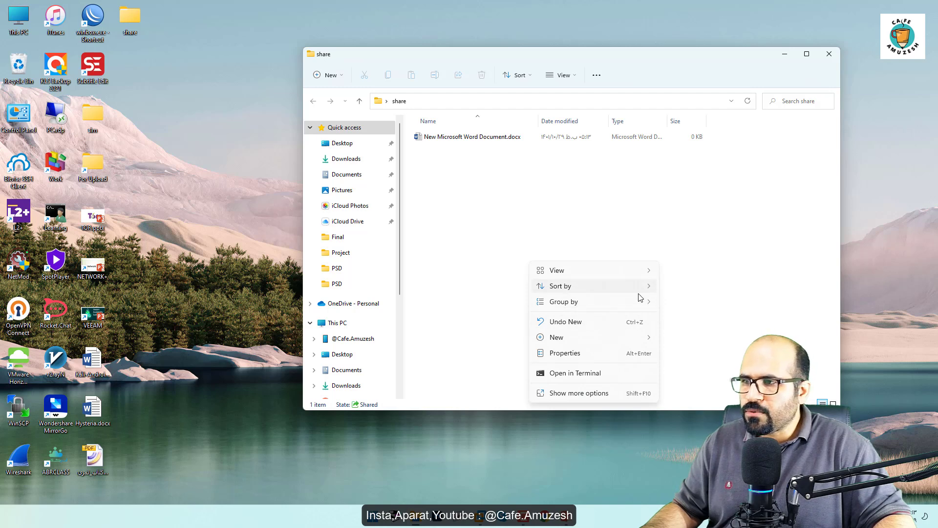
mouse_move(622, 338)
click(694, 433)
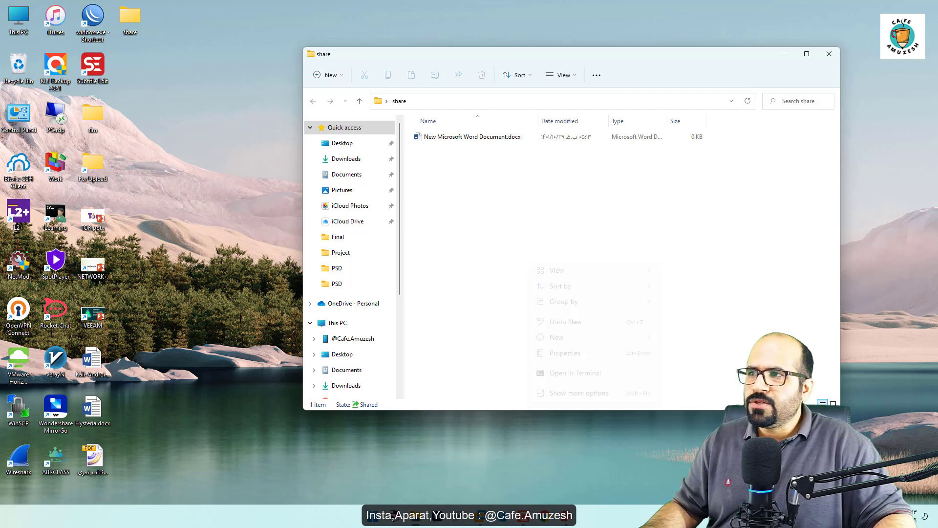
click(829, 54)
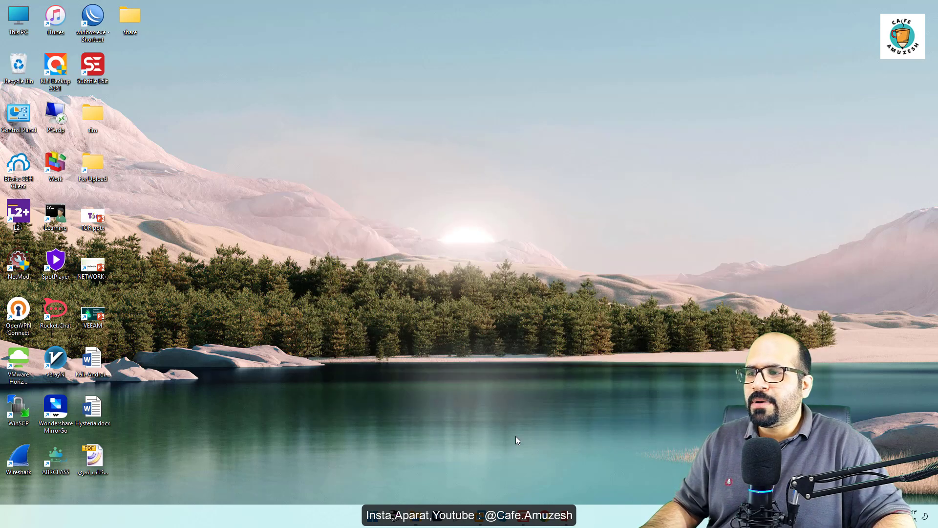
Step: Return to SRV-3 and open the mapped Z: drive to examine the files in it
mouse_move(482, 521)
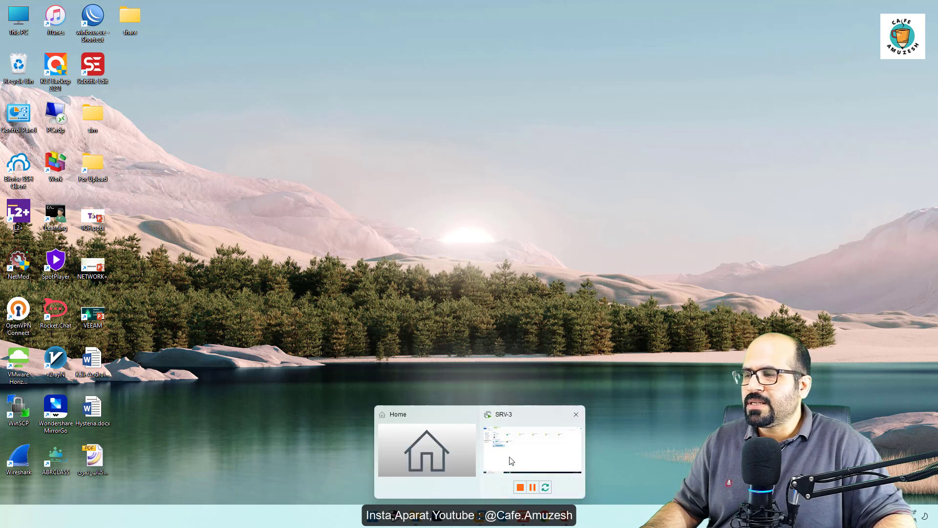
click(511, 459)
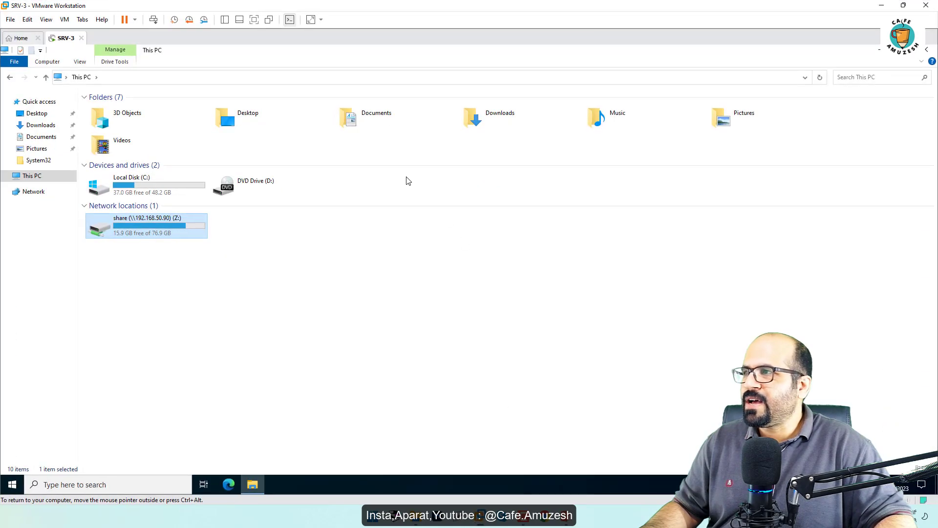
double_click(170, 236)
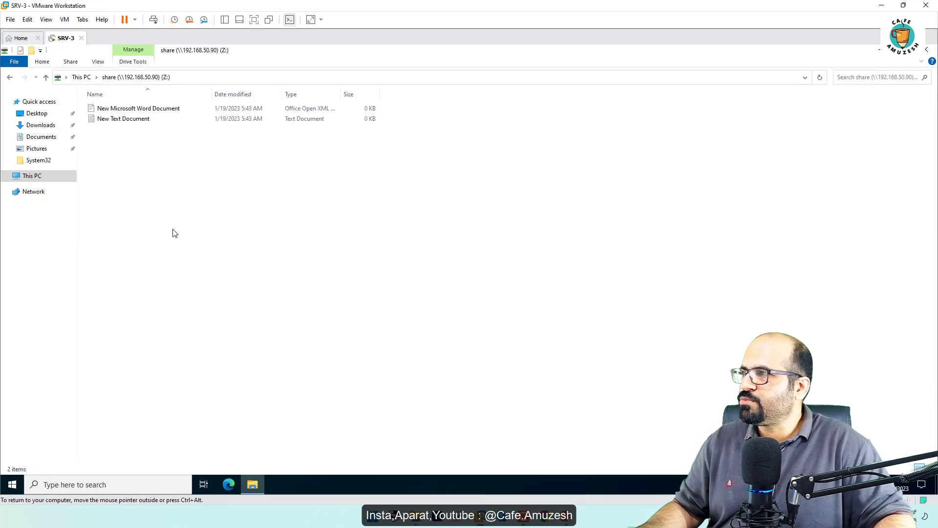
Step: Rename the mapped Z: drive in This PC to SHARE and then change its name to test
click(83, 78)
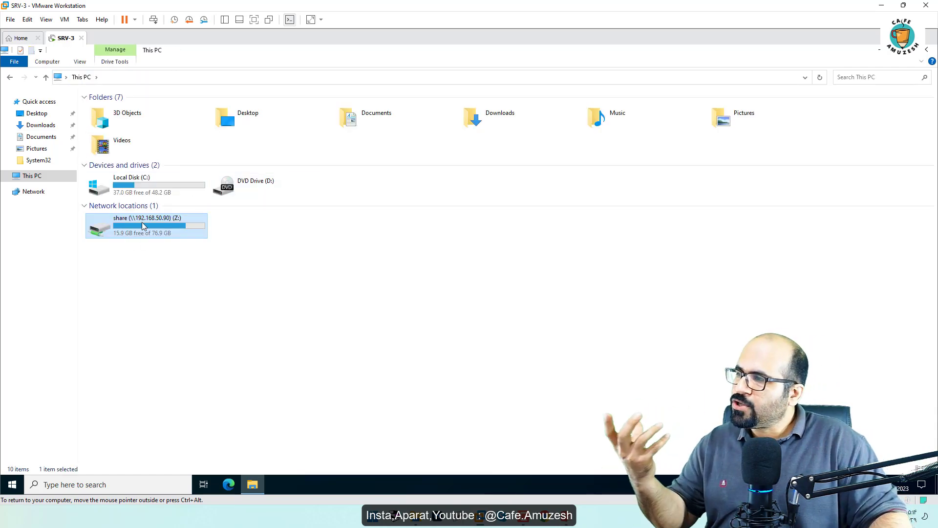
click(141, 220)
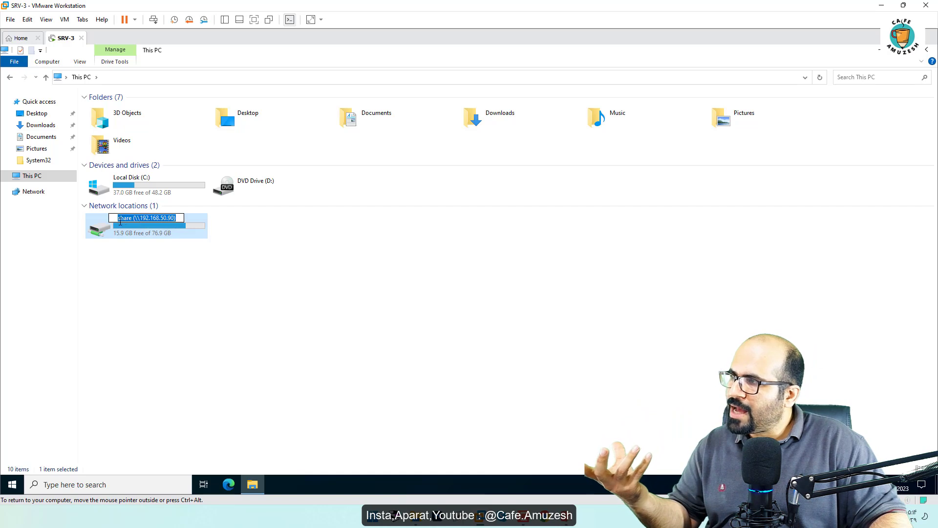
key(Escape)
right_click(112, 226)
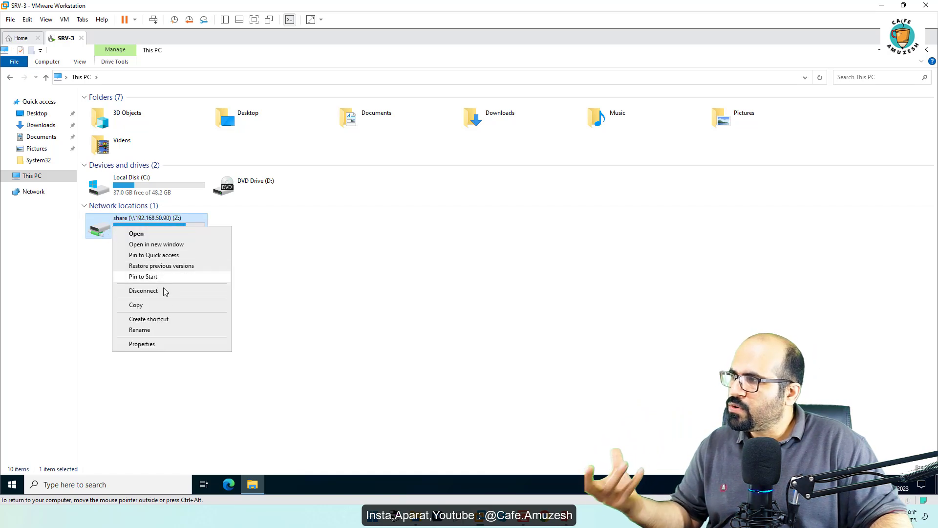
click(169, 329)
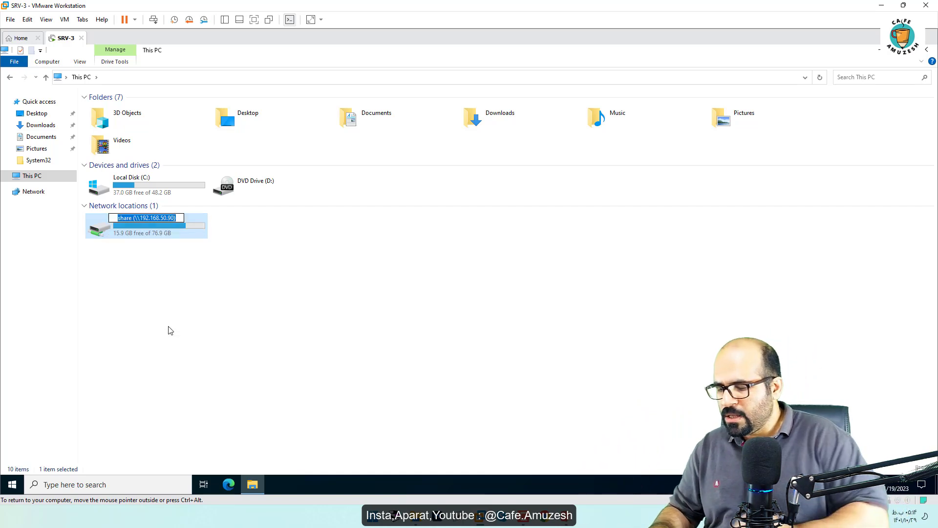
text(SHARE)
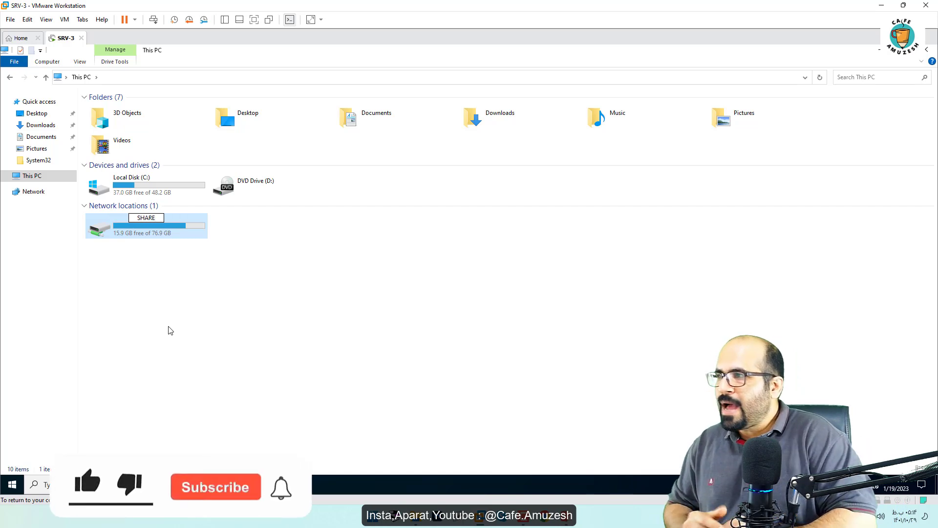
key(Return)
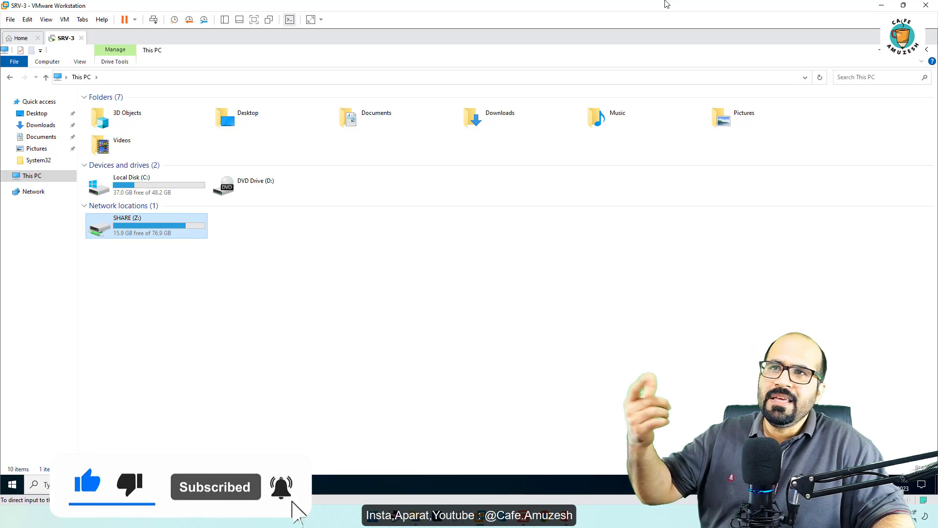
click(125, 219)
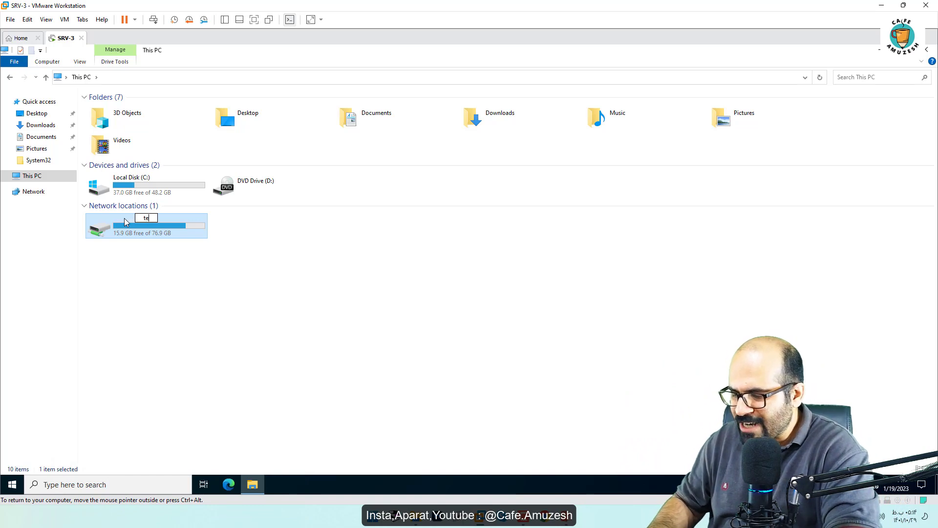
key(Return)
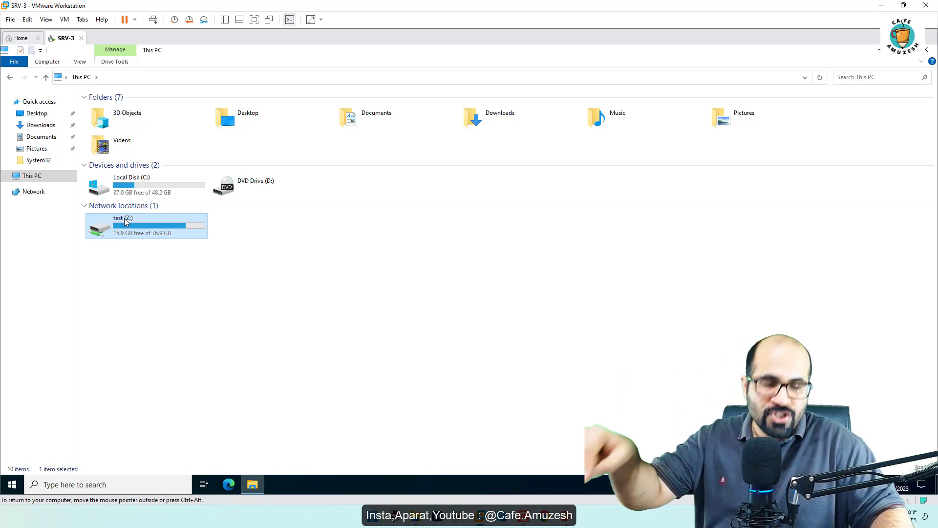
Step: Check the share folder on the host desktop, then return to SRV-3 and briefly open the renamed Z: drive
click(881, 6)
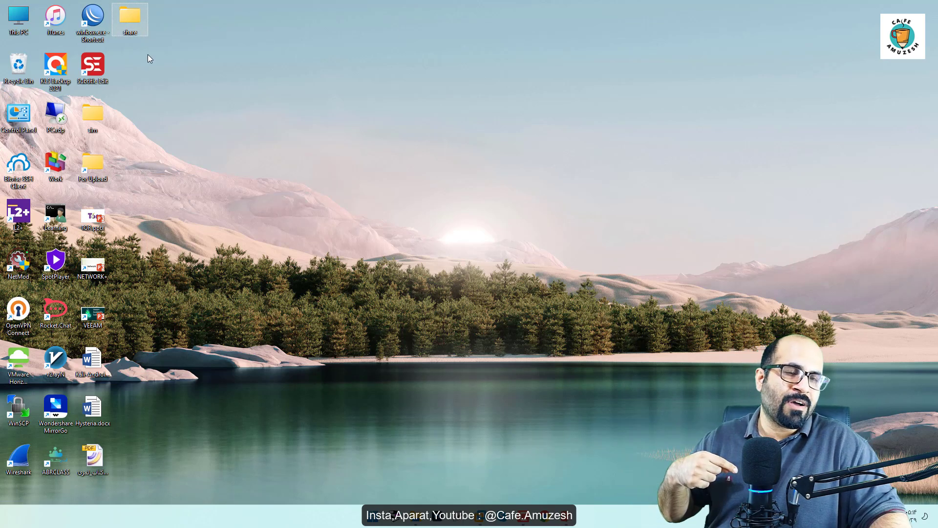
mouse_move(482, 514)
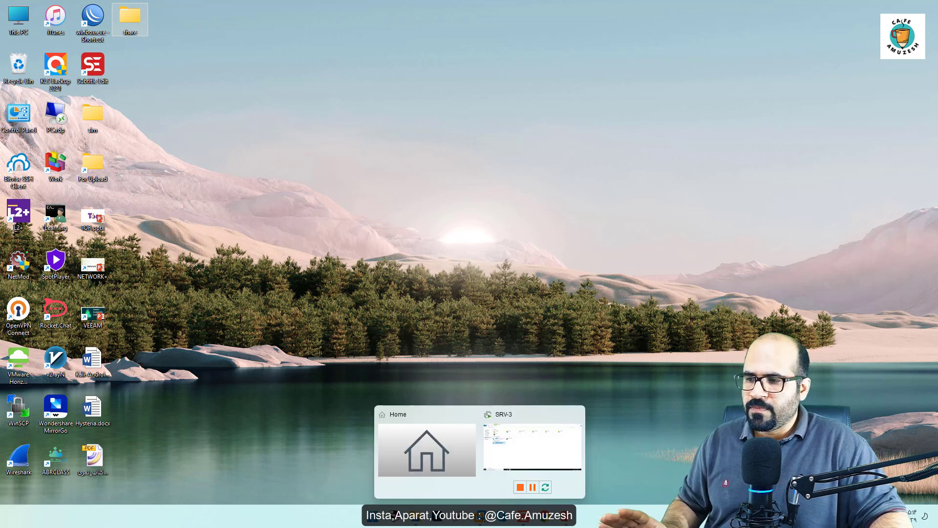
click(551, 442)
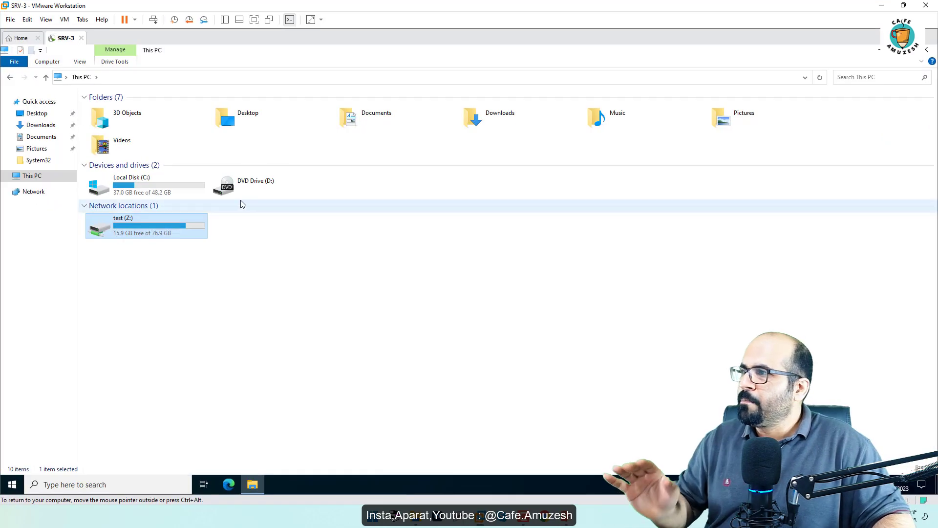
double_click(122, 228)
key(alt+Left)
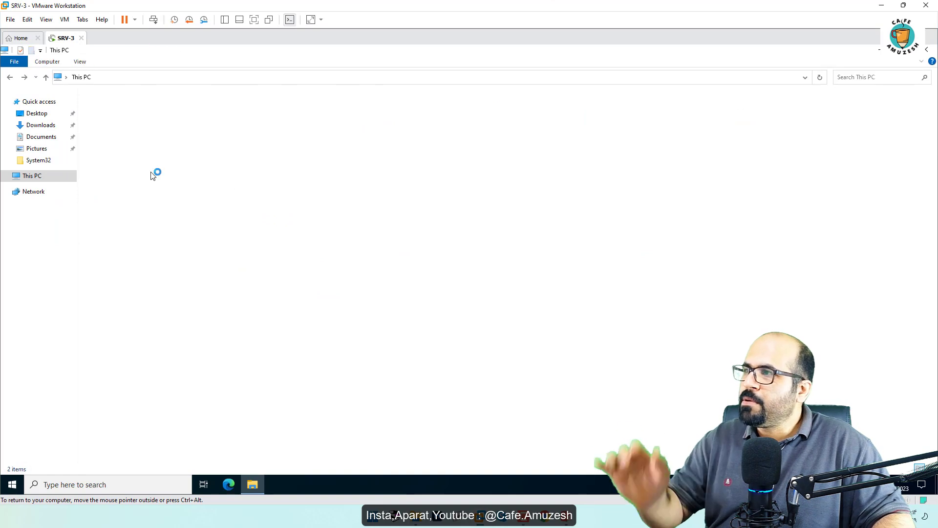
Step: Disconnect the Z: drive and map \\192.168.50.90\share as Z: again, reconnecting at sign-in
right_click(111, 224)
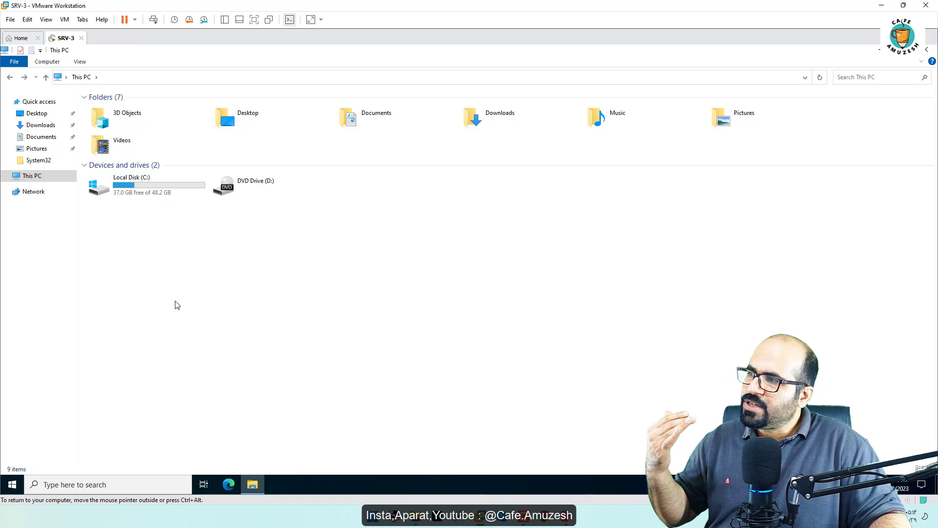
right_click(21, 179)
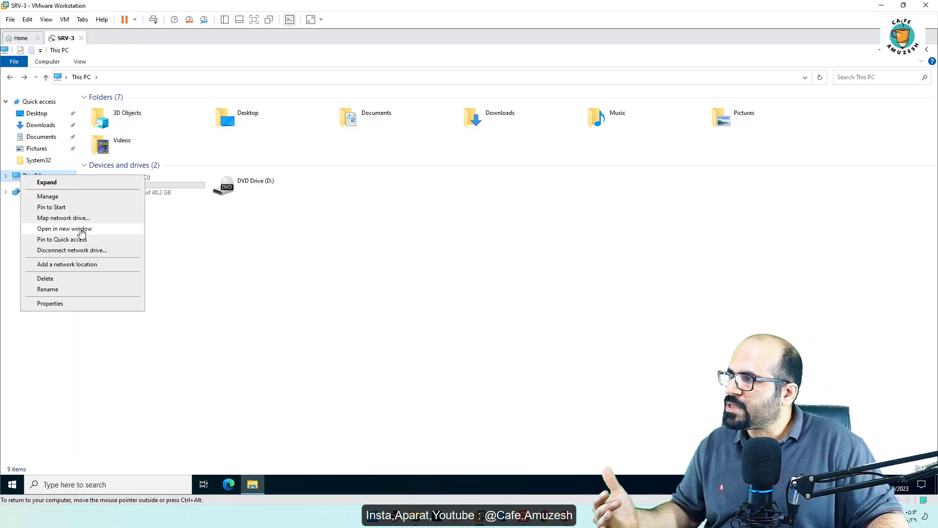
click(63, 218)
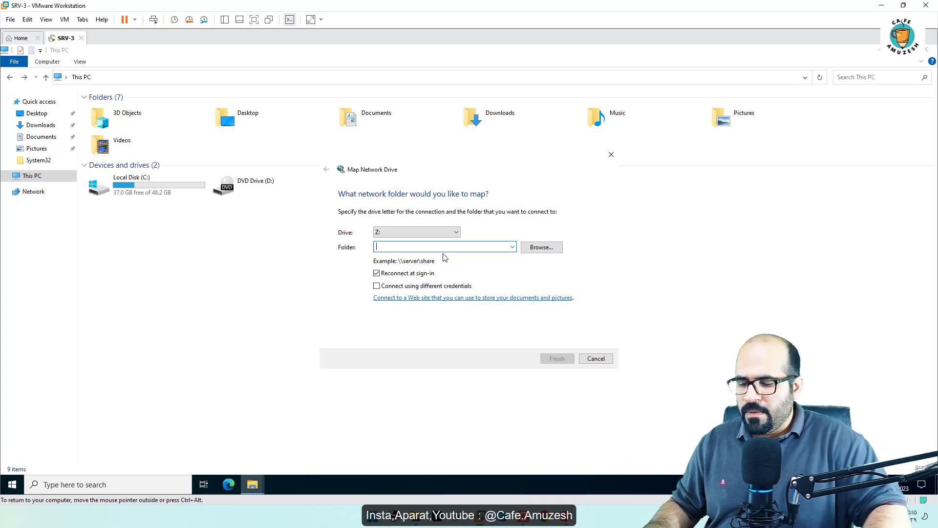
text(\\192.168.50.90\share)
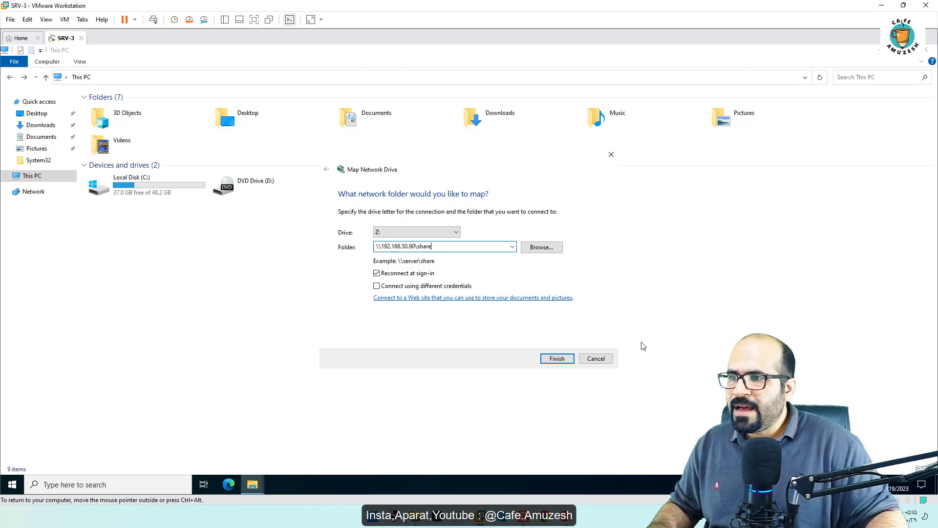
click(557, 359)
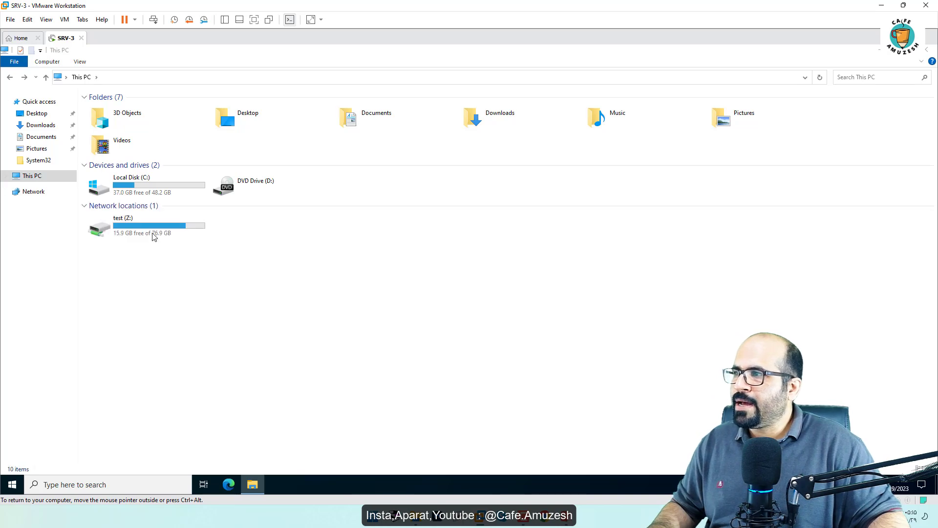
click(81, 76)
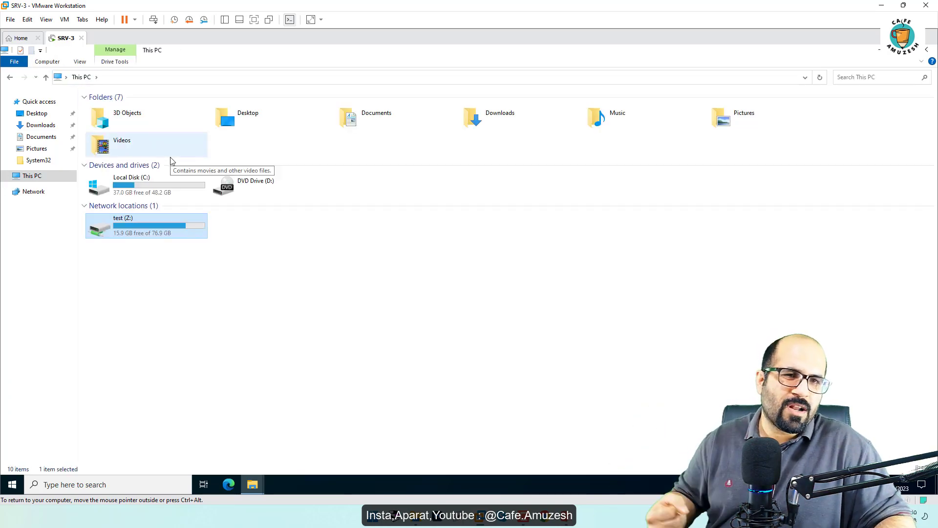
Step: Open the test (Z:) drive and examine its files and the actions available for New Text Document
double_click(141, 225)
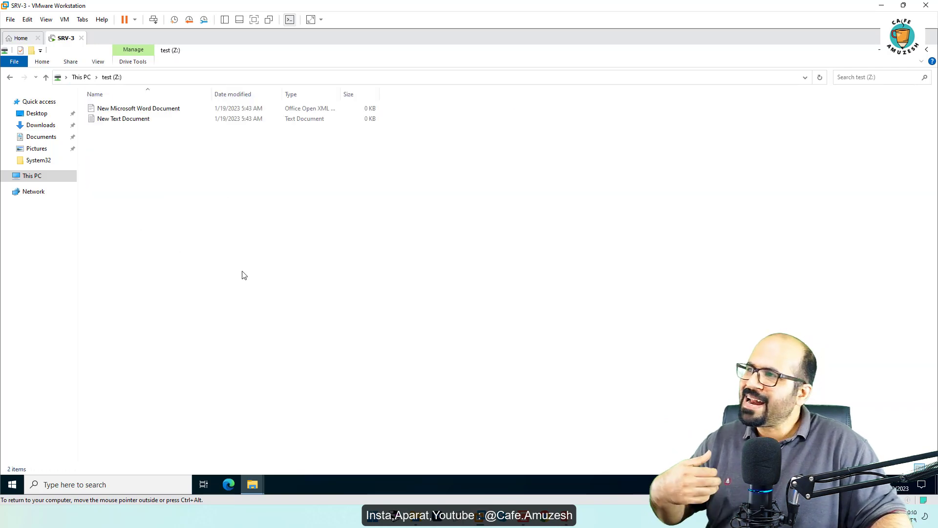
right_click(130, 123)
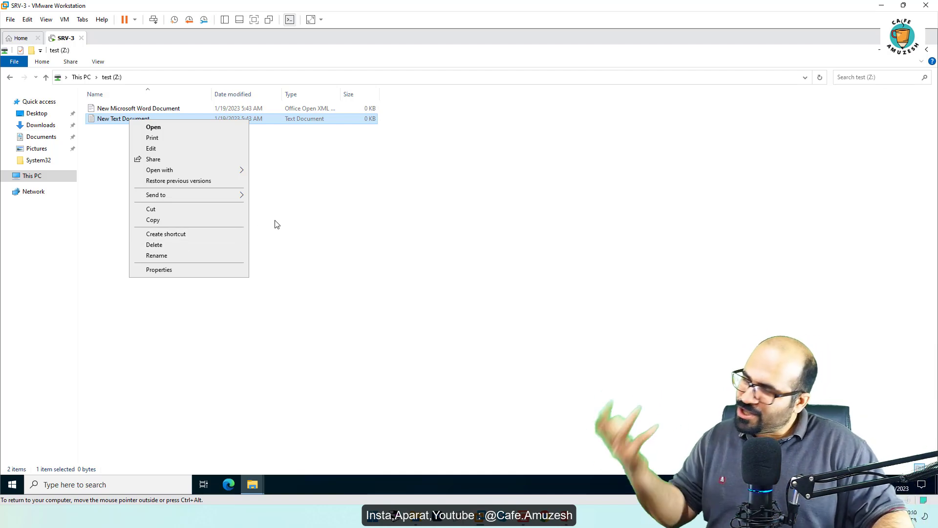
click(367, 214)
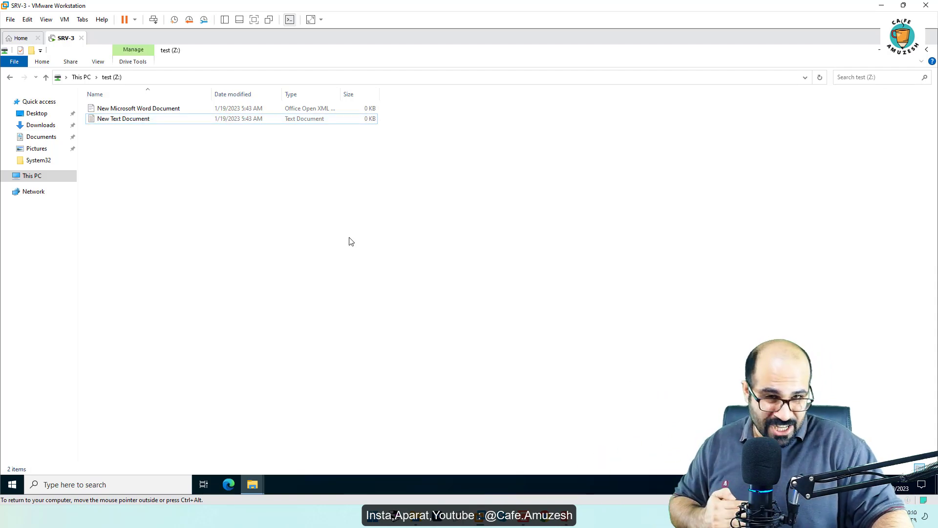
click(81, 78)
click(157, 227)
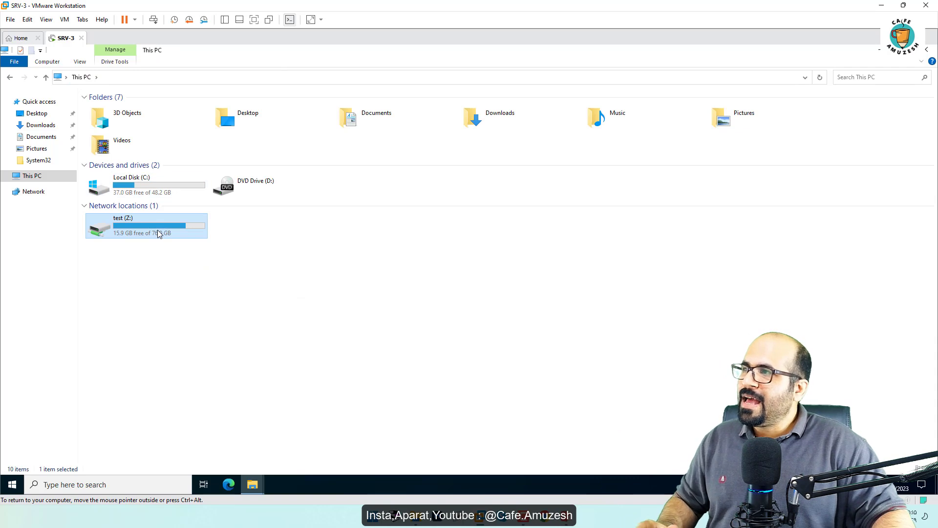
double_click(157, 233)
click(129, 121)
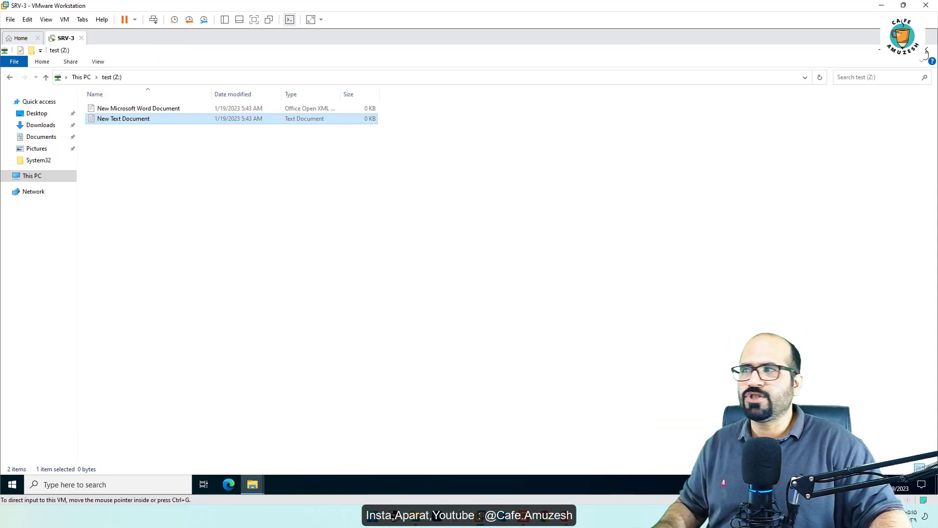
Step: Disconnect the test (Z:) network drive from This PC and close the window
click(81, 76)
right_click(108, 227)
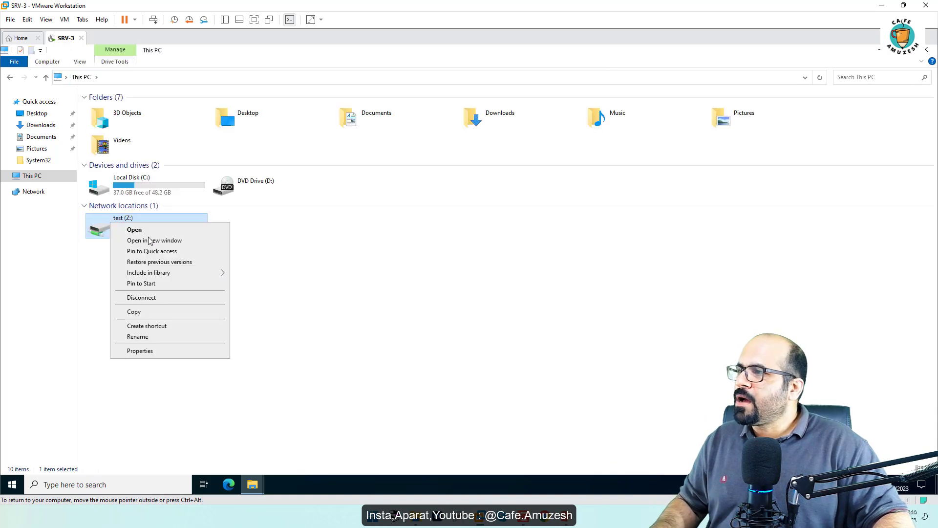
click(172, 298)
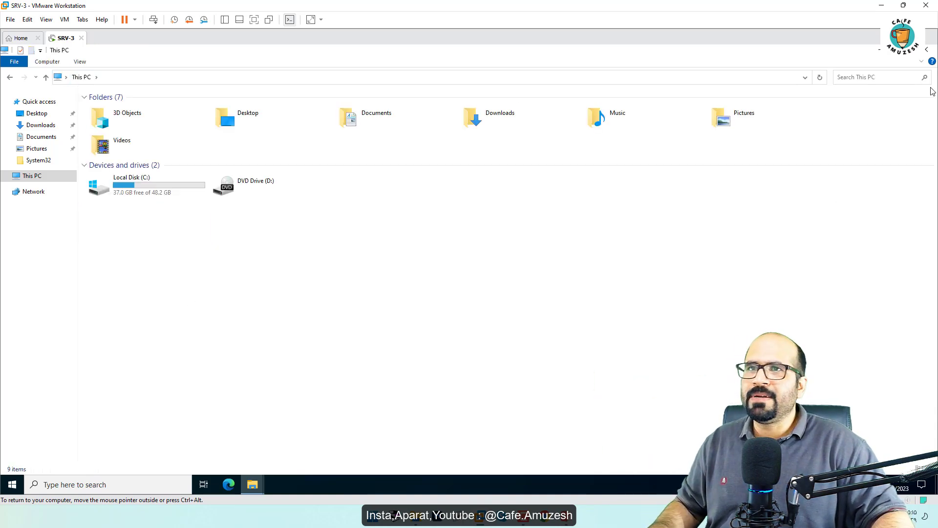
click(934, 48)
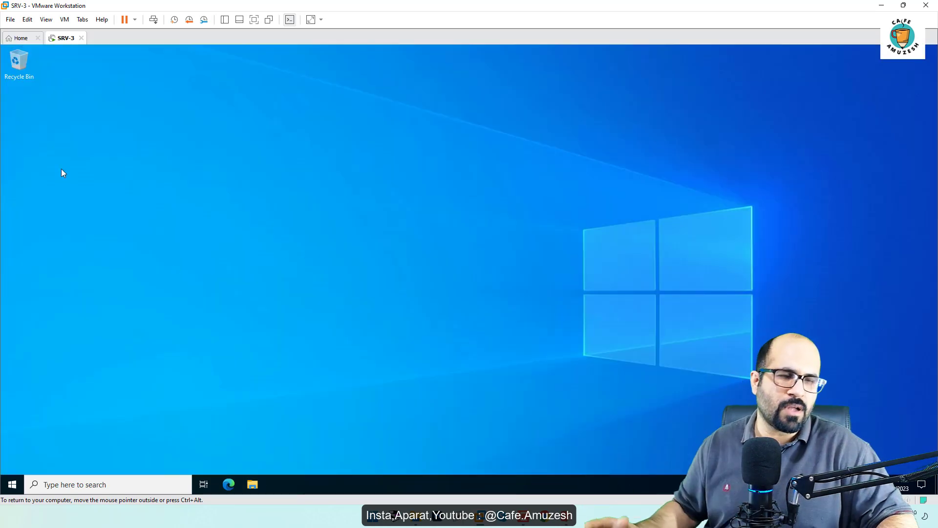
Step: Create a desktop shortcut on SRV-3 to \\192.168.50.90\share and name it SHARE
right_click(45, 138)
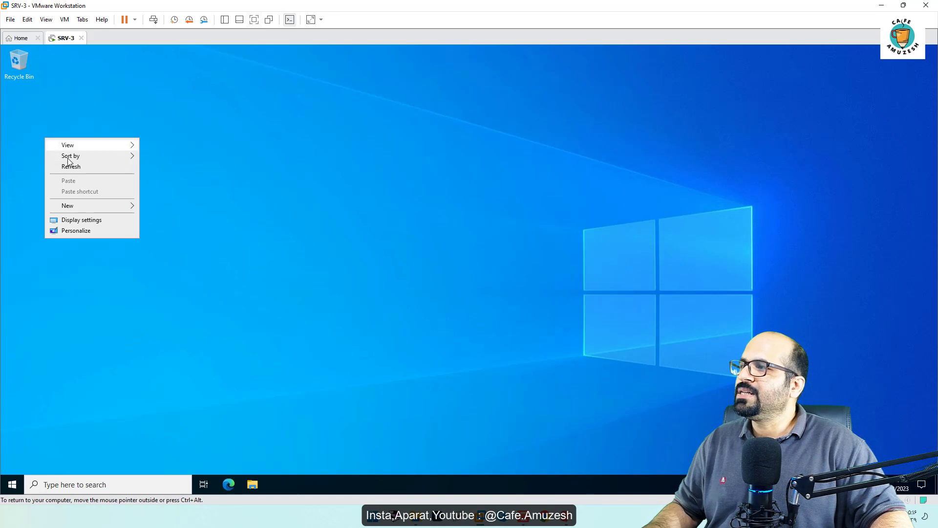
mouse_move(85, 208)
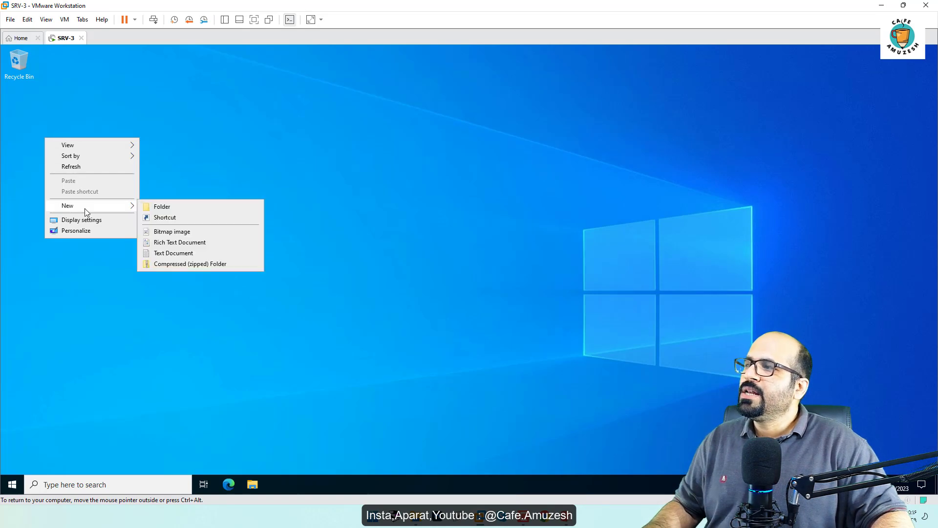
click(171, 219)
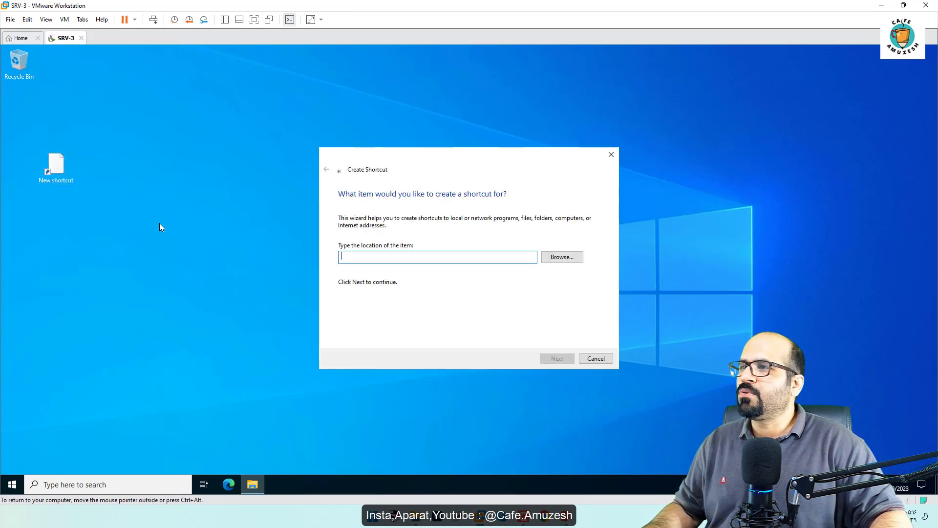
text(\\)
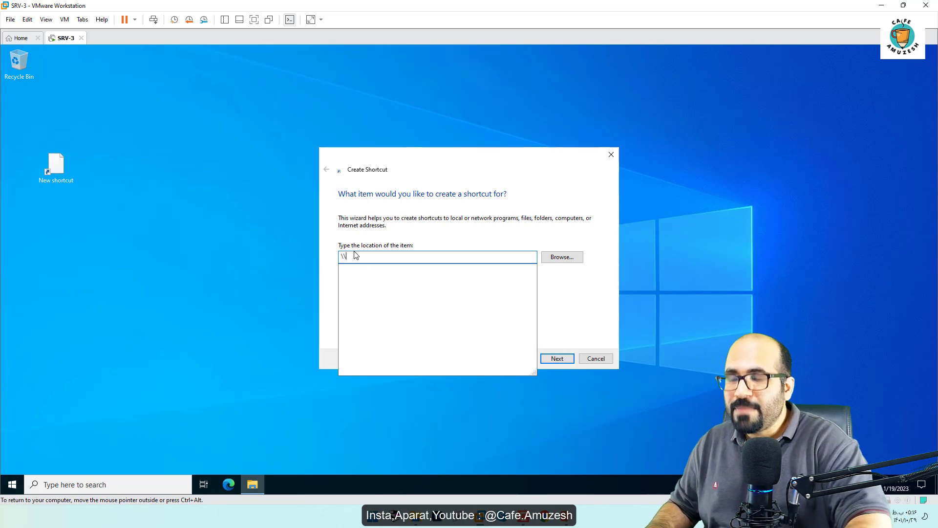
text(192.168)
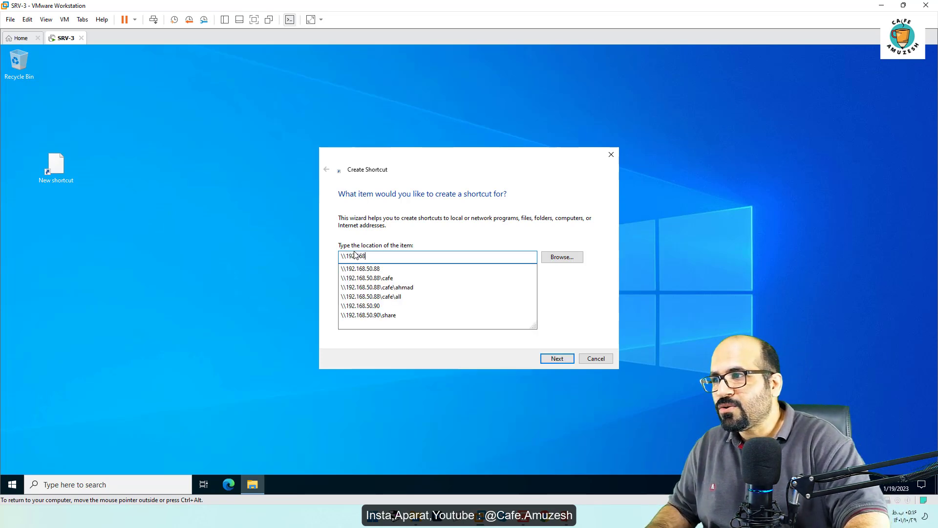
text(.50.)
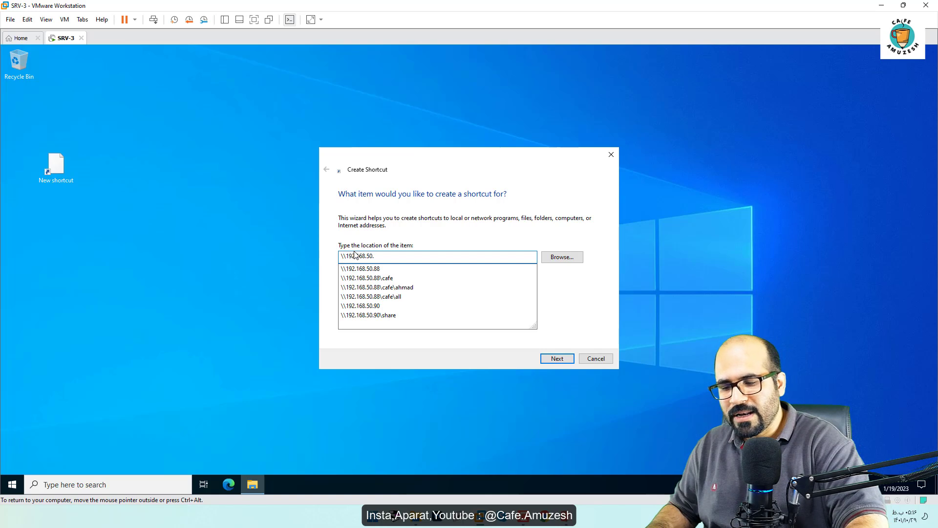
text(90\share)
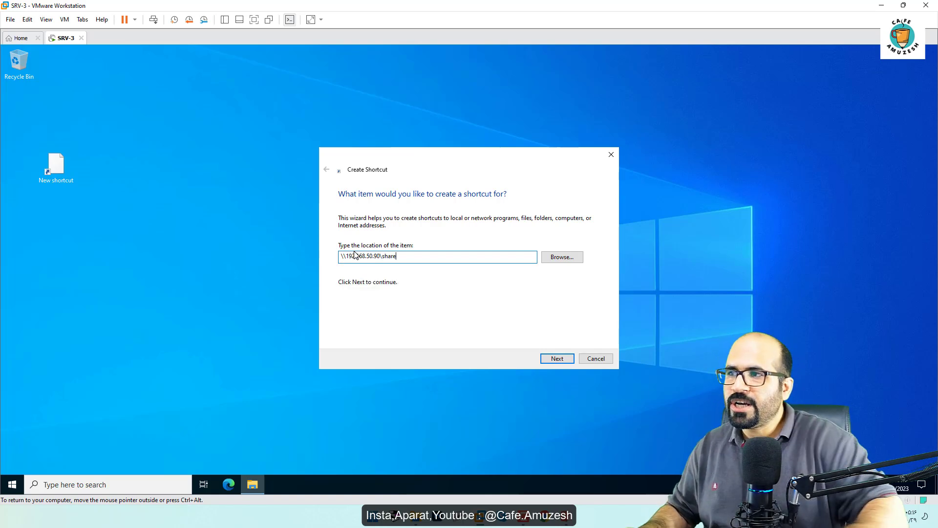
click(556, 359)
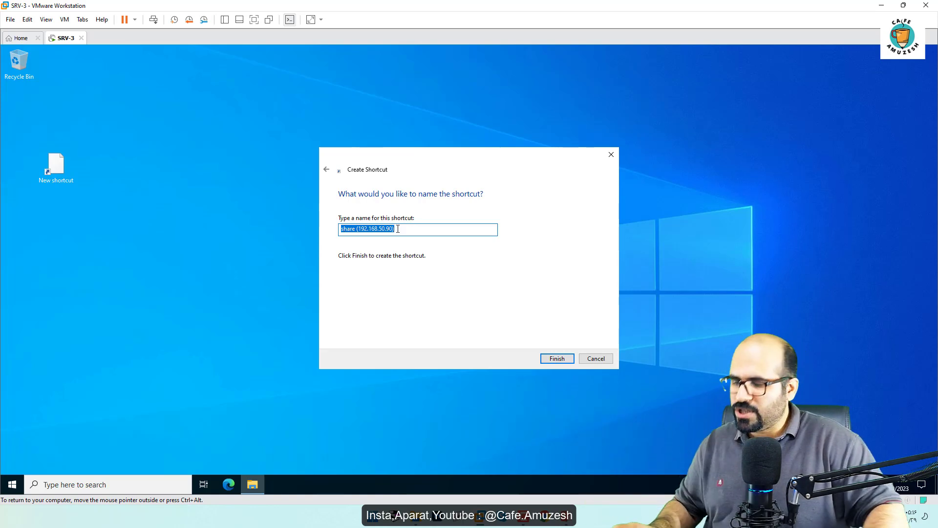
text(SHARE)
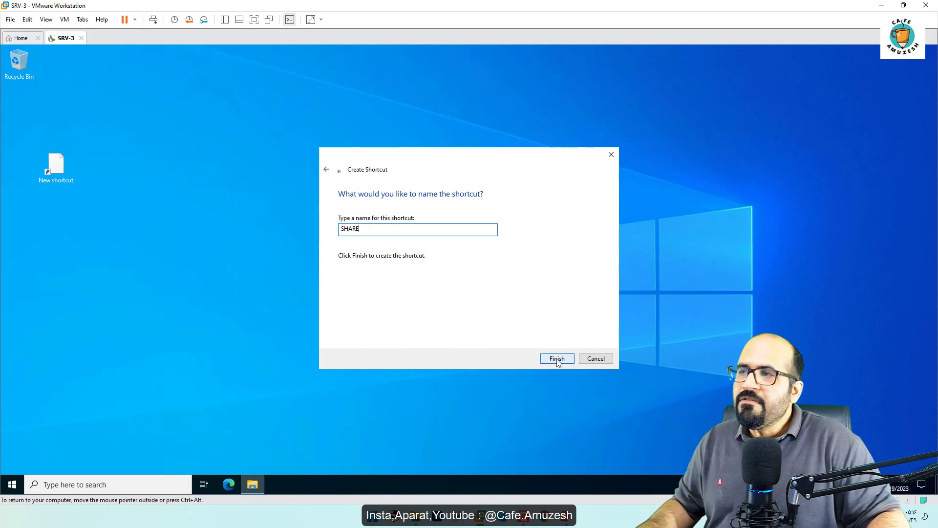
click(556, 360)
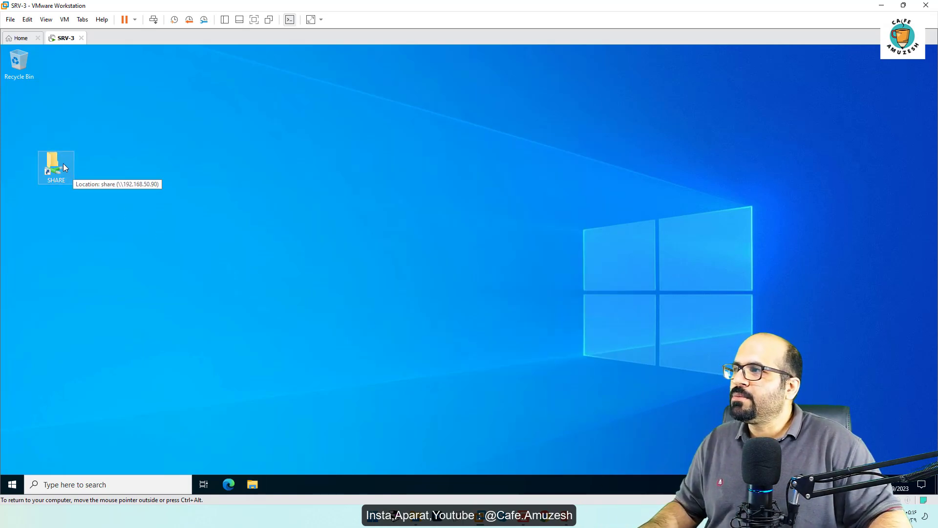
Step: Open the SHARE shortcut to check the shared files, and reposition the shortcut directly below the Recycle Bin
double_click(59, 180)
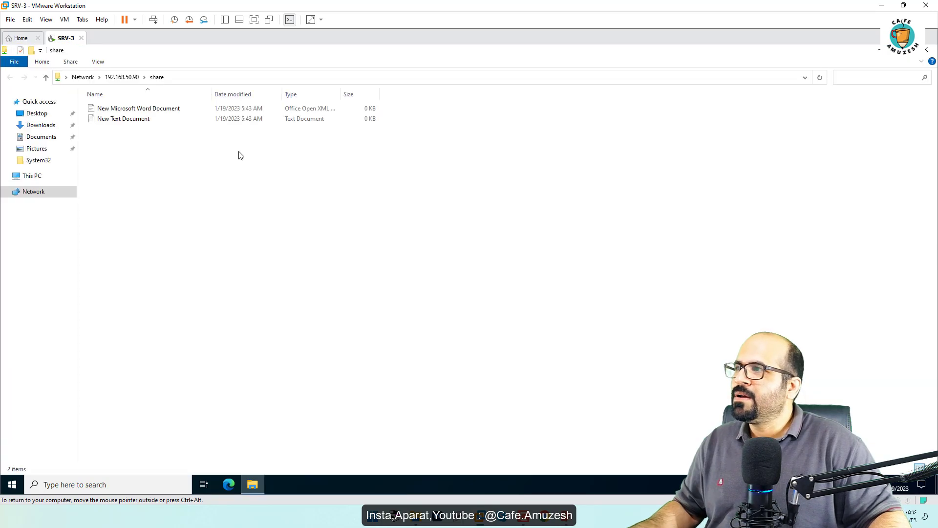
click(926, 50)
drag(72, 165, 23, 120)
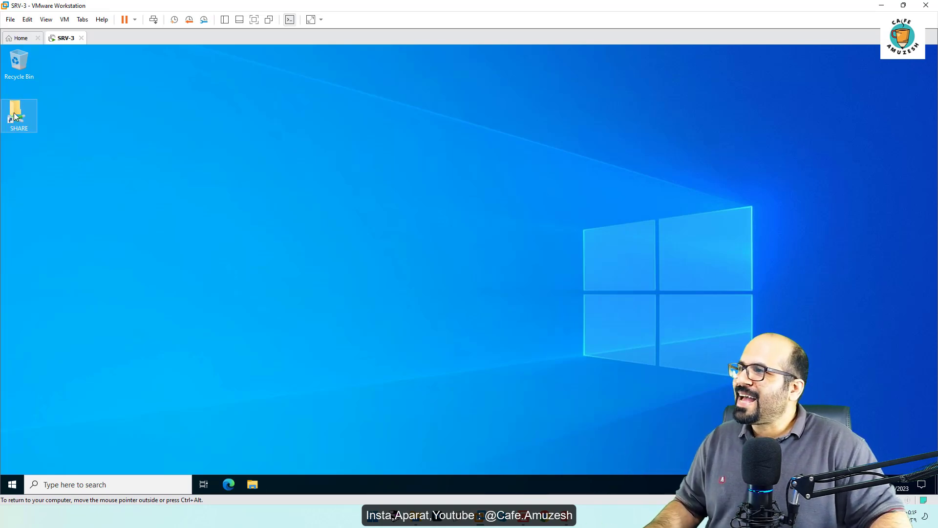
Step: Change the SHARE shortcut's icon to the disc with a blue music note from imageres.dll and apply it
right_click(14, 116)
click(52, 271)
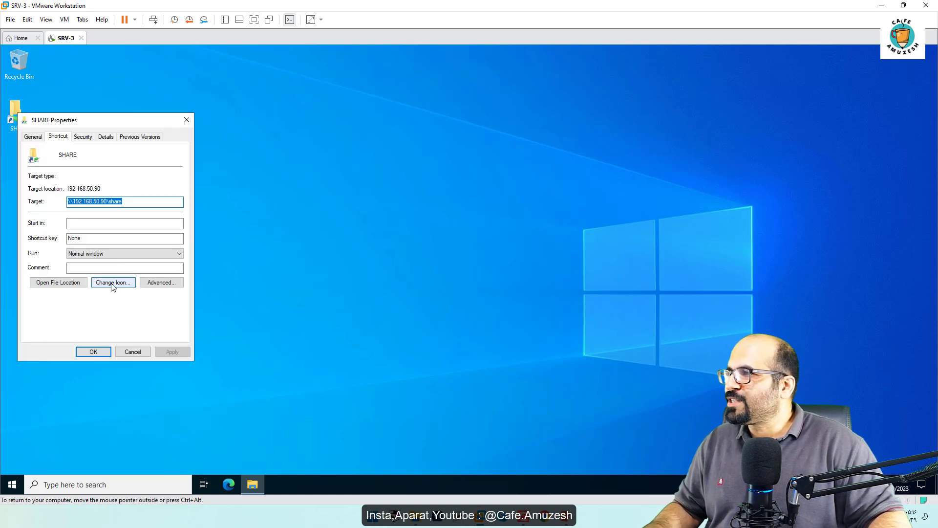
click(113, 283)
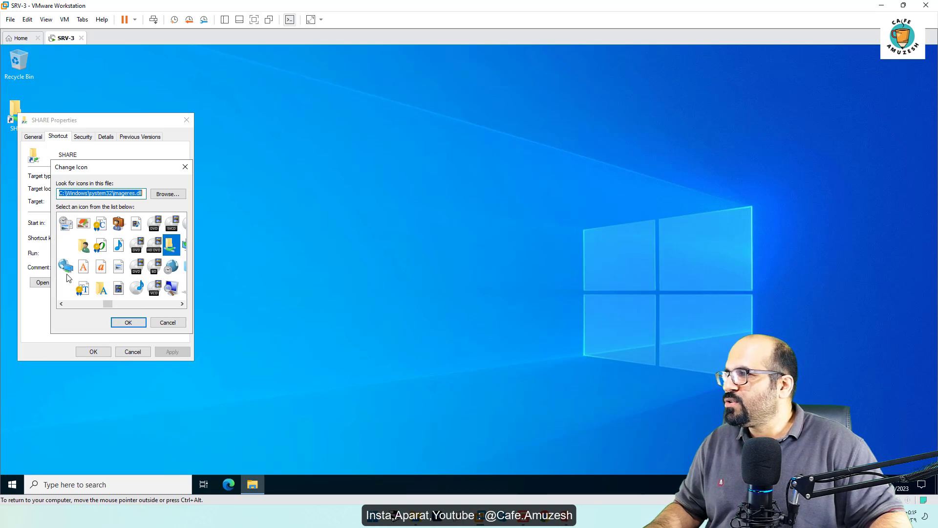
click(137, 289)
click(128, 323)
click(168, 356)
click(95, 352)
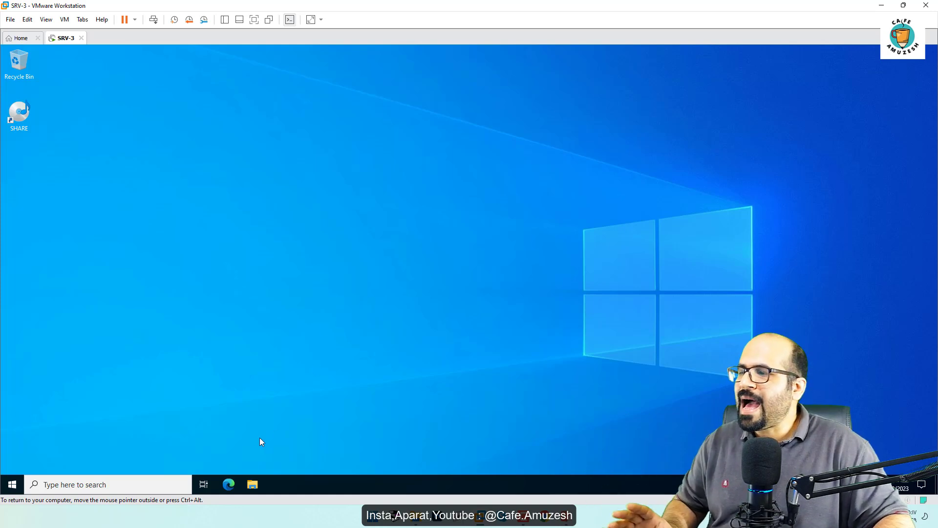
Step: Delete the SHARE shortcut from the SRV-3 desktop
right_click(15, 117)
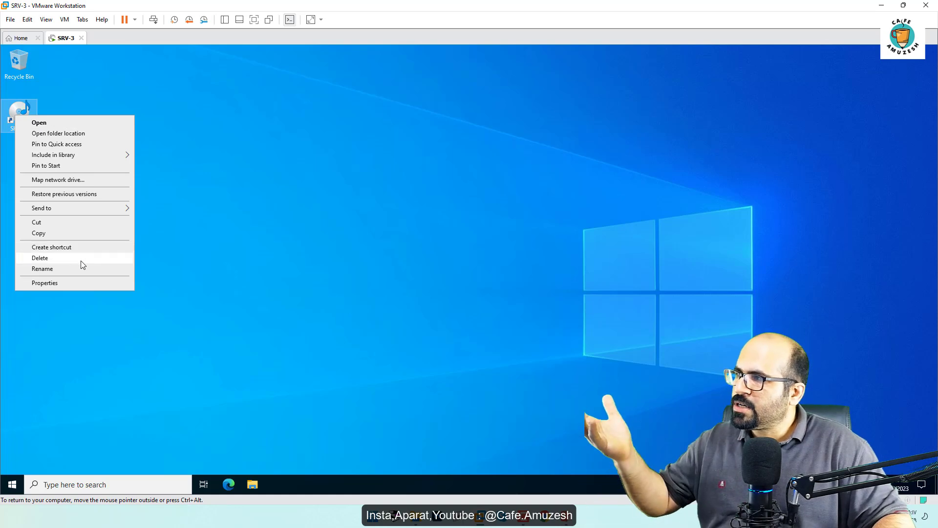
click(81, 260)
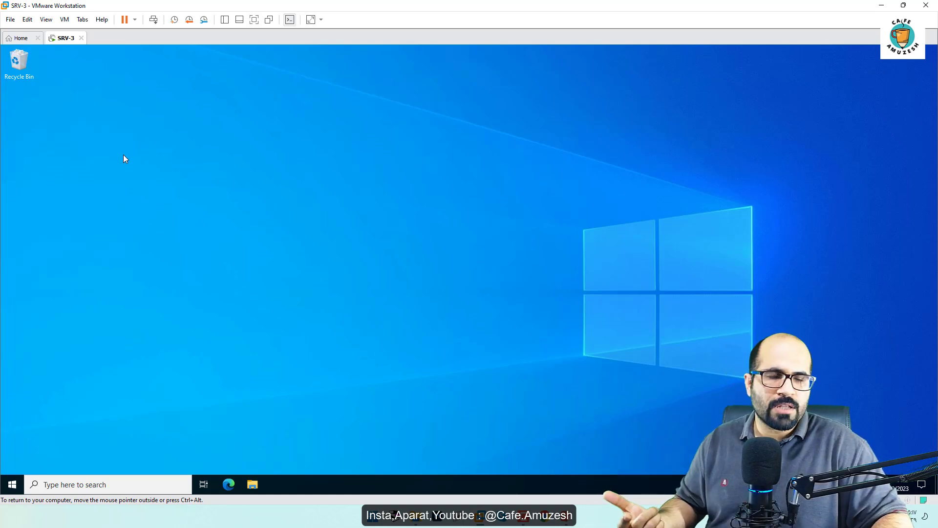
Step: Minimize the virtual machine and check the files in the share folder on the host desktop
click(879, 3)
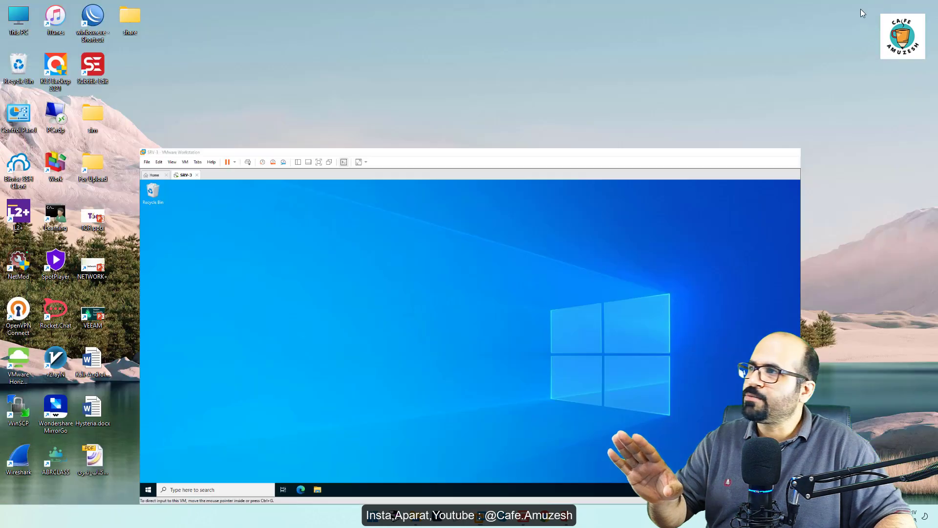
double_click(130, 14)
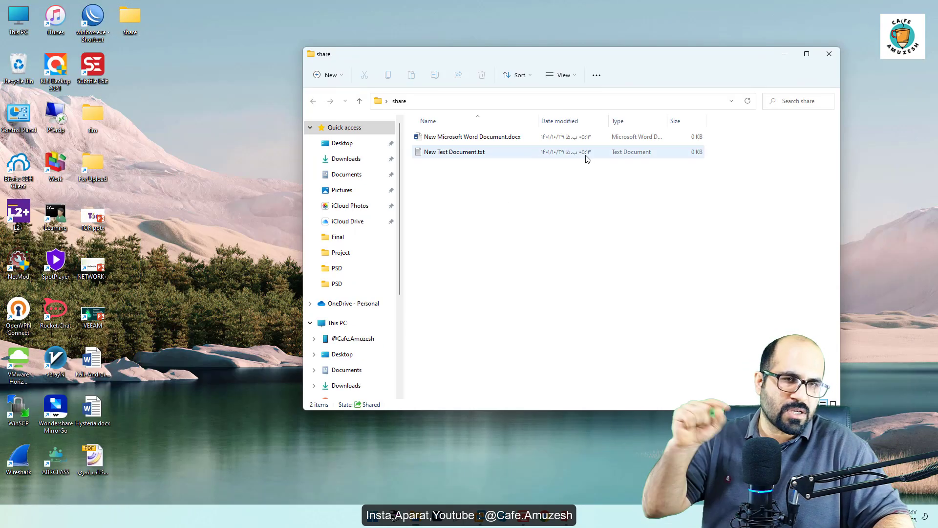
click(830, 54)
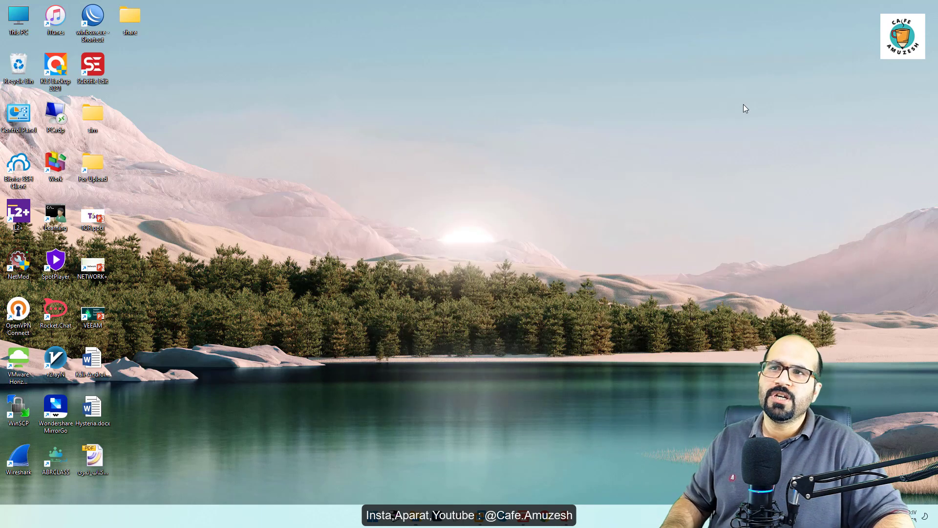